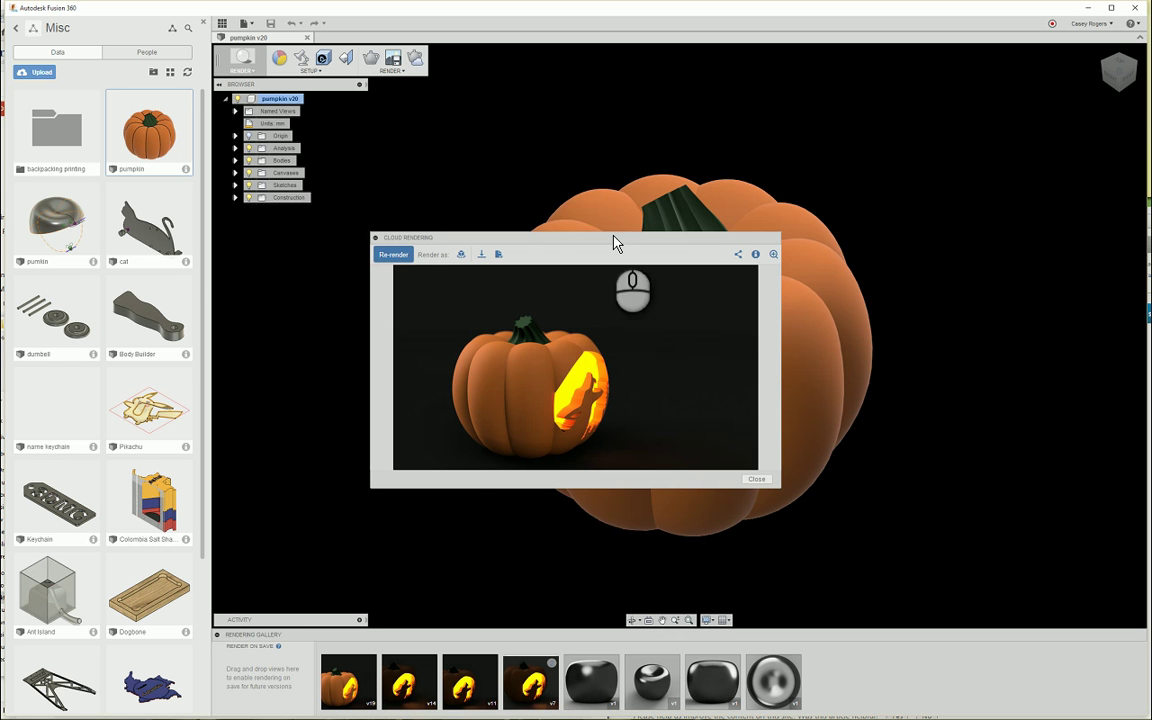
# Close the pumpkin v20 design and open the Pumpkin project's file list
pyautogui.click(307, 38)
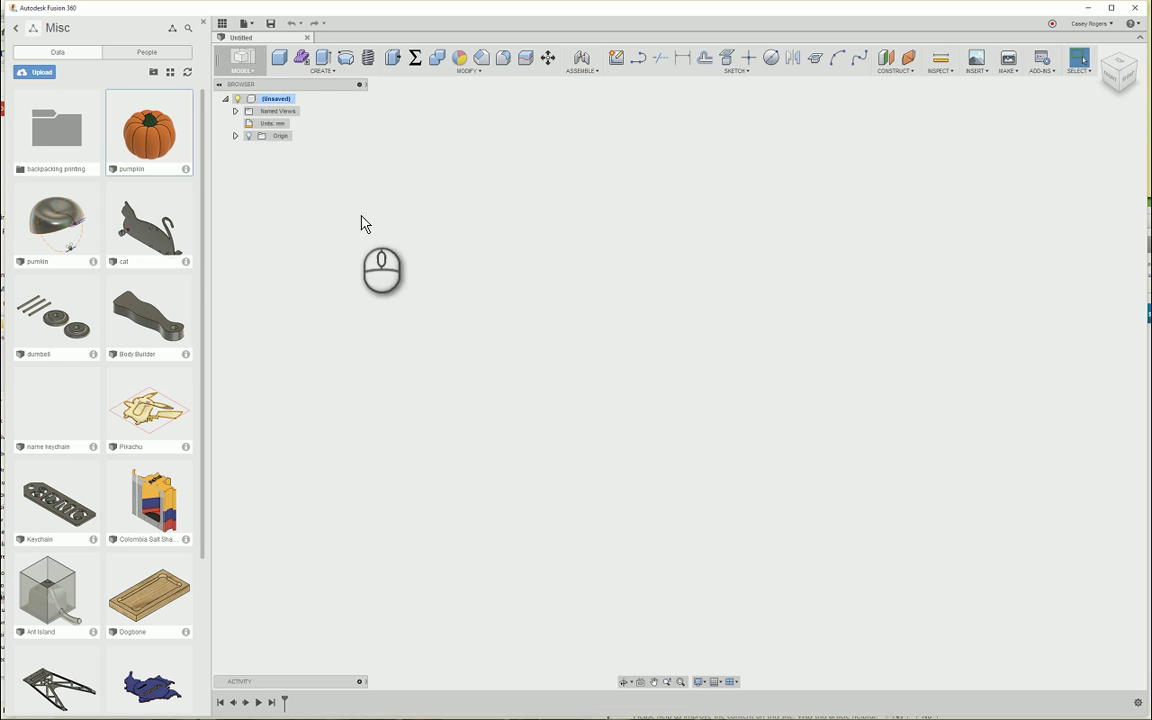
pyautogui.click(18, 31)
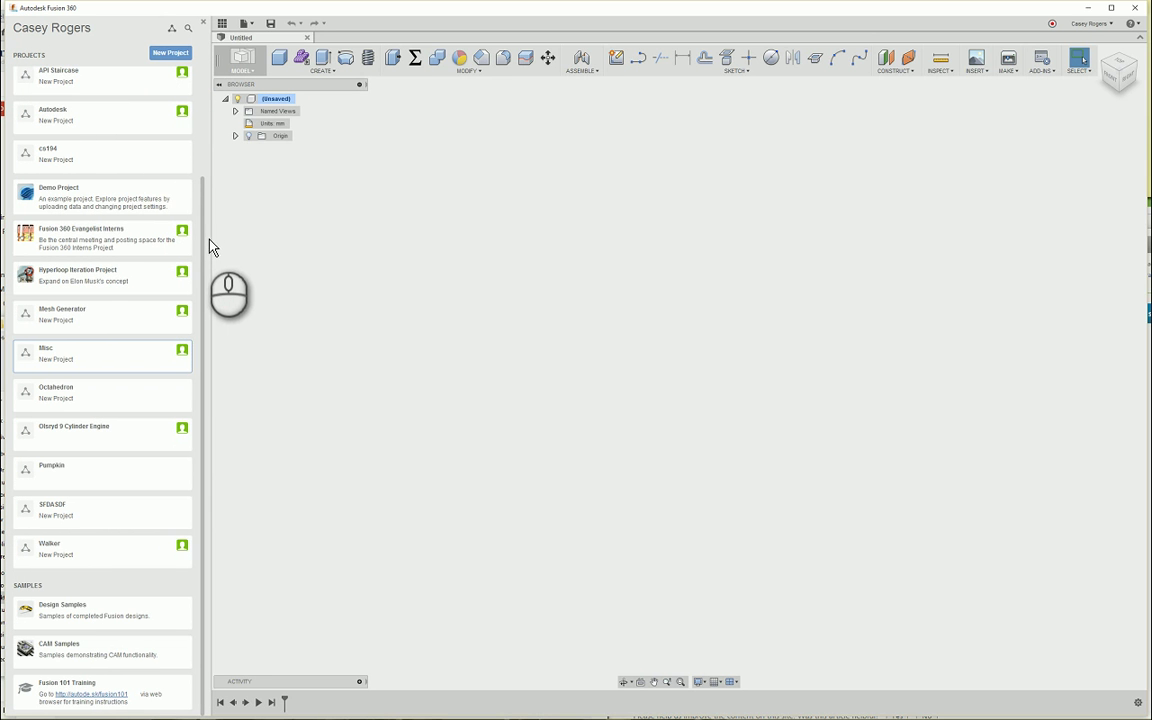
pyautogui.scroll(2, 197, 430)
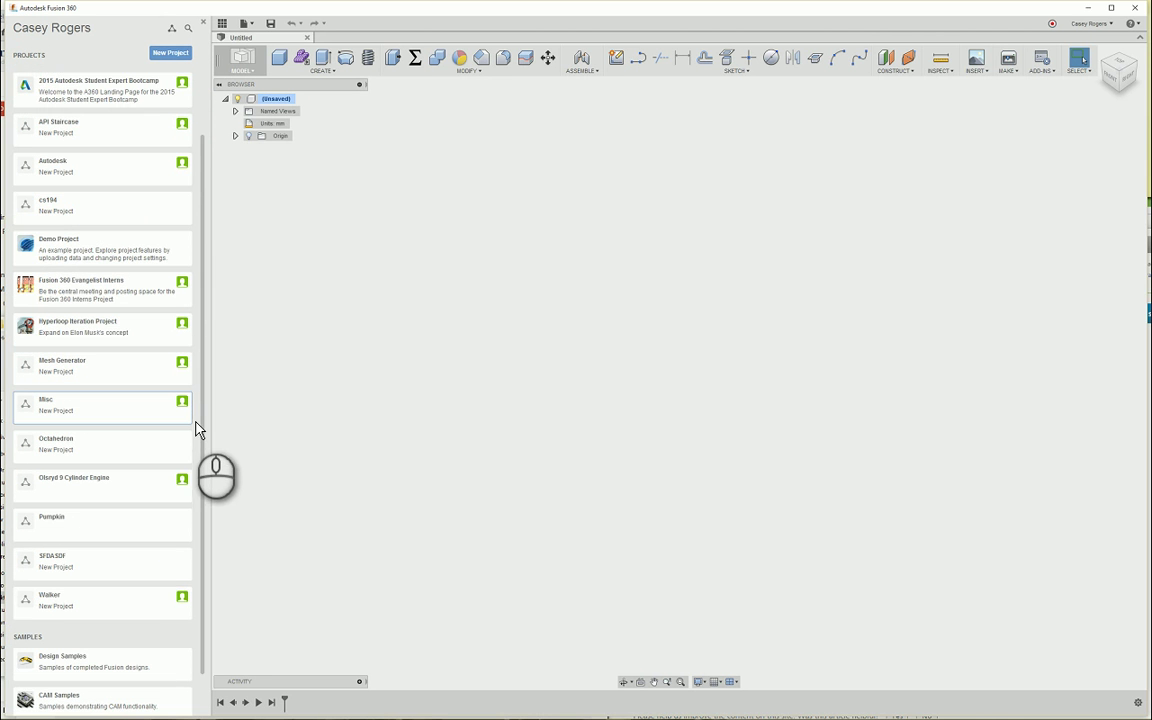
pyautogui.click(112, 530)
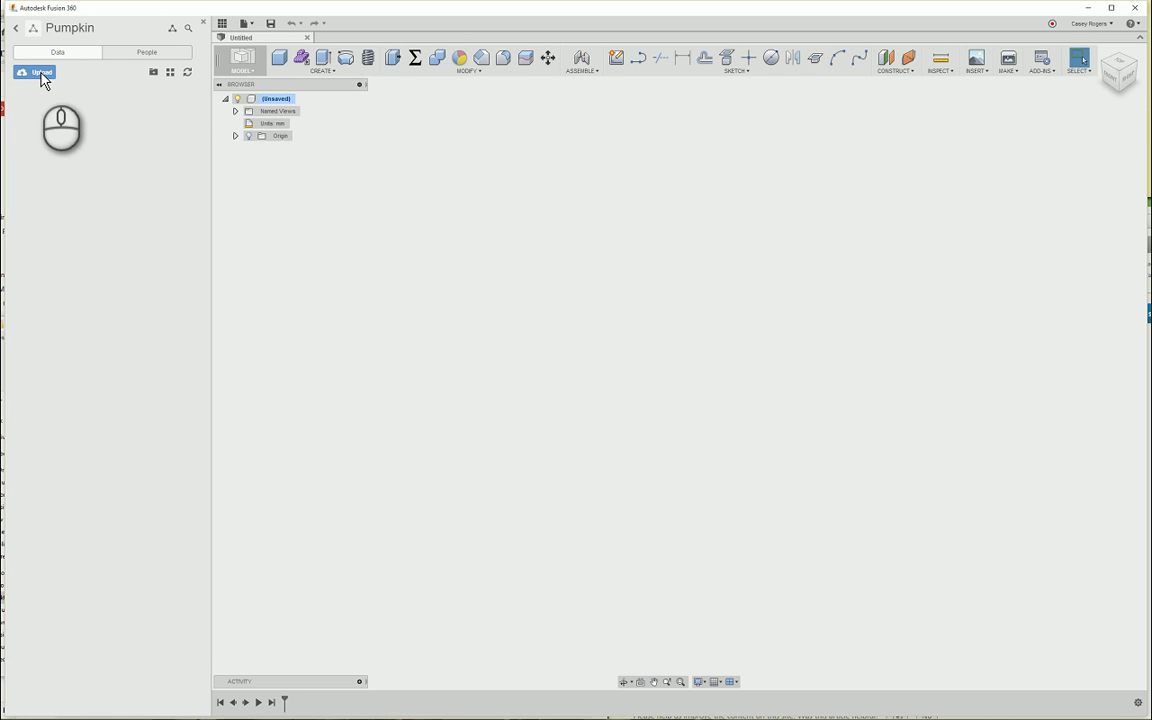
# Upload pumpkin.f3d from the computer into the Pumpkin project
pyautogui.click(42, 76)
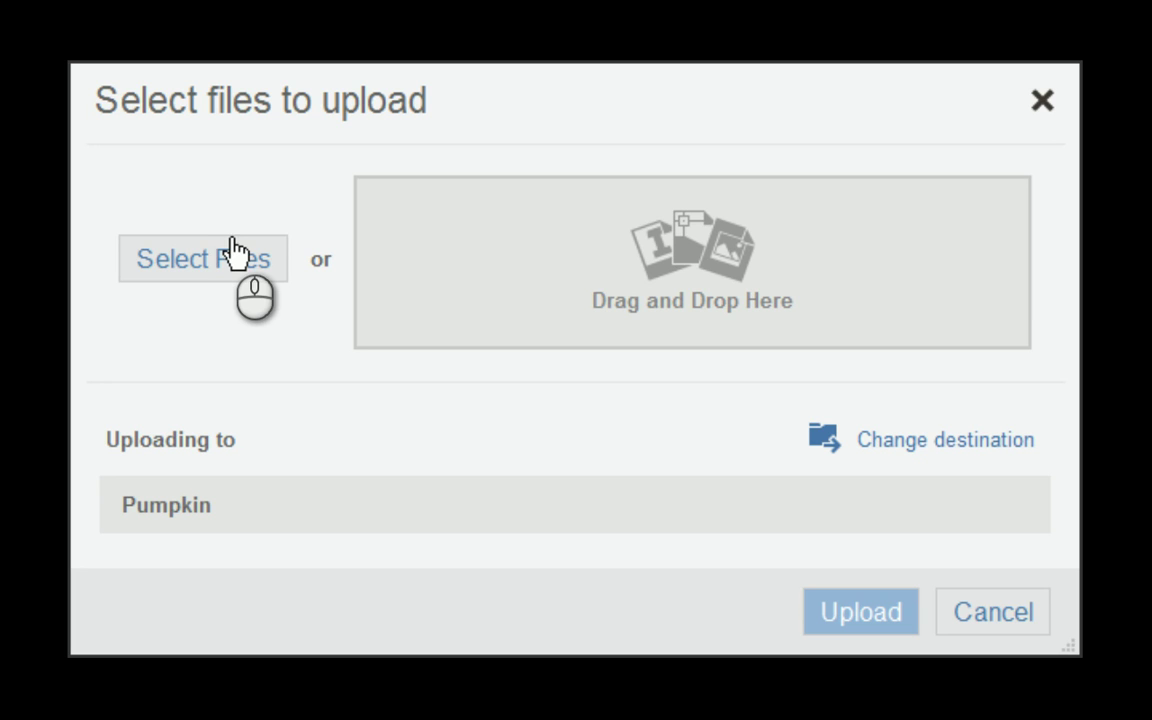
pyautogui.click(228, 256)
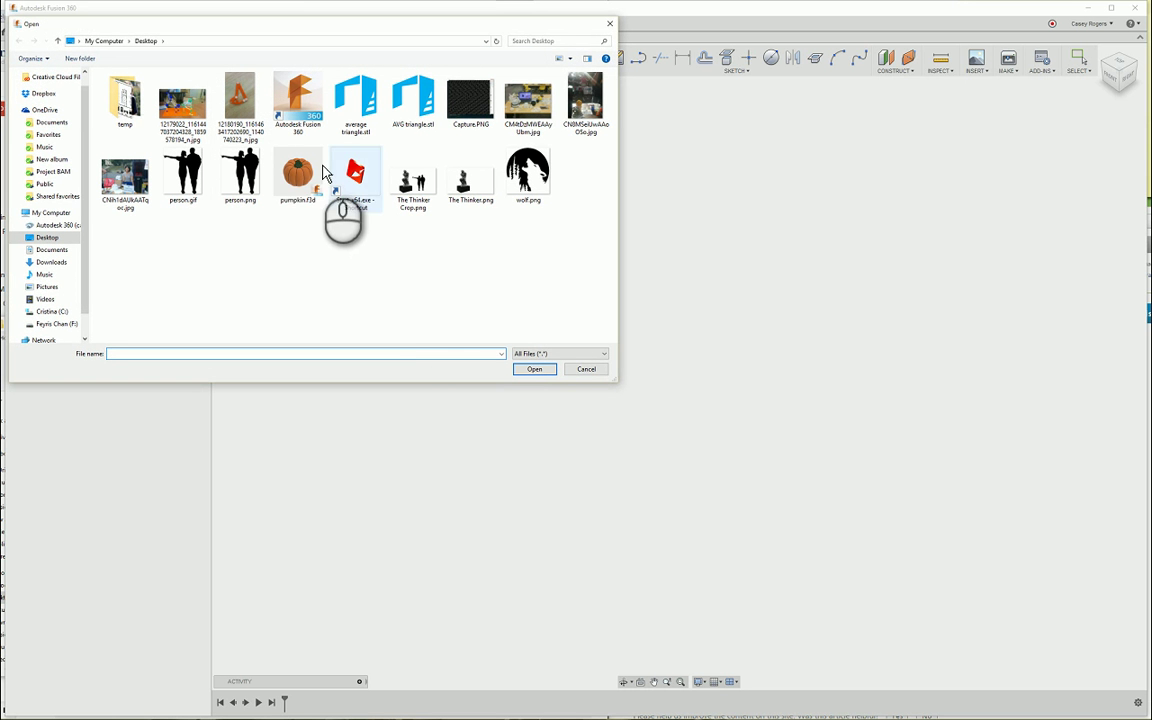
pyautogui.doubleClick(298, 176)
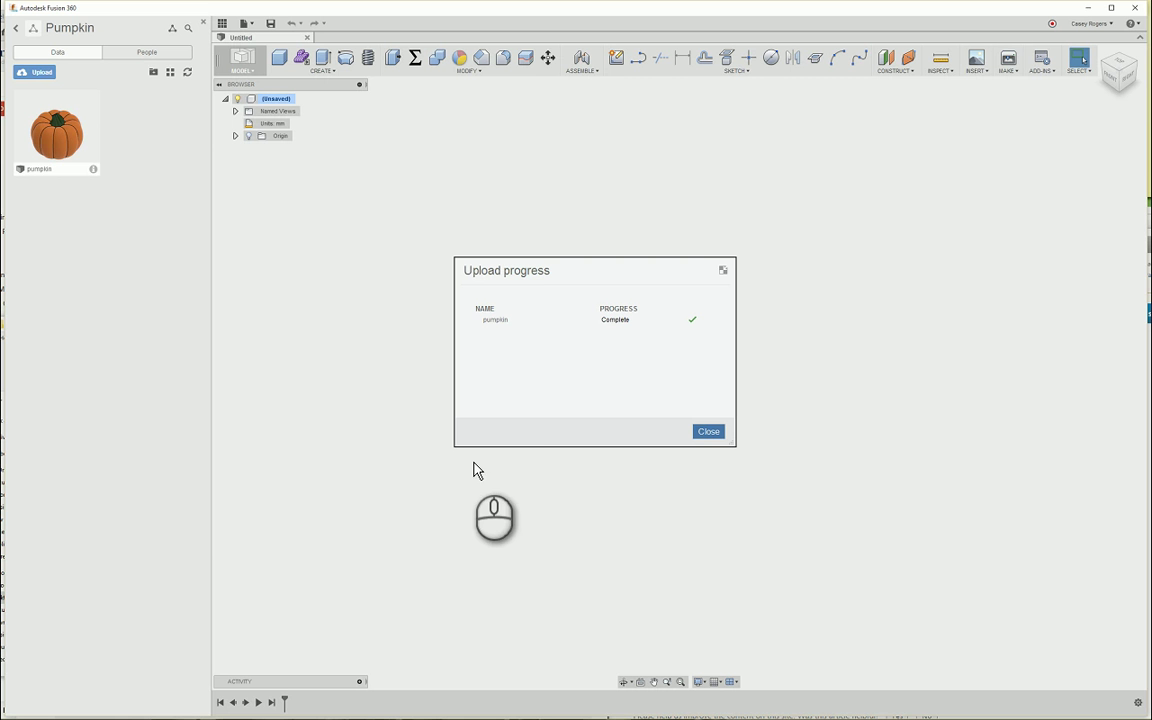
# Dismiss the upload report, open pumpkin v1, then zoom and orbit to inspect it
pyautogui.click(708, 431)
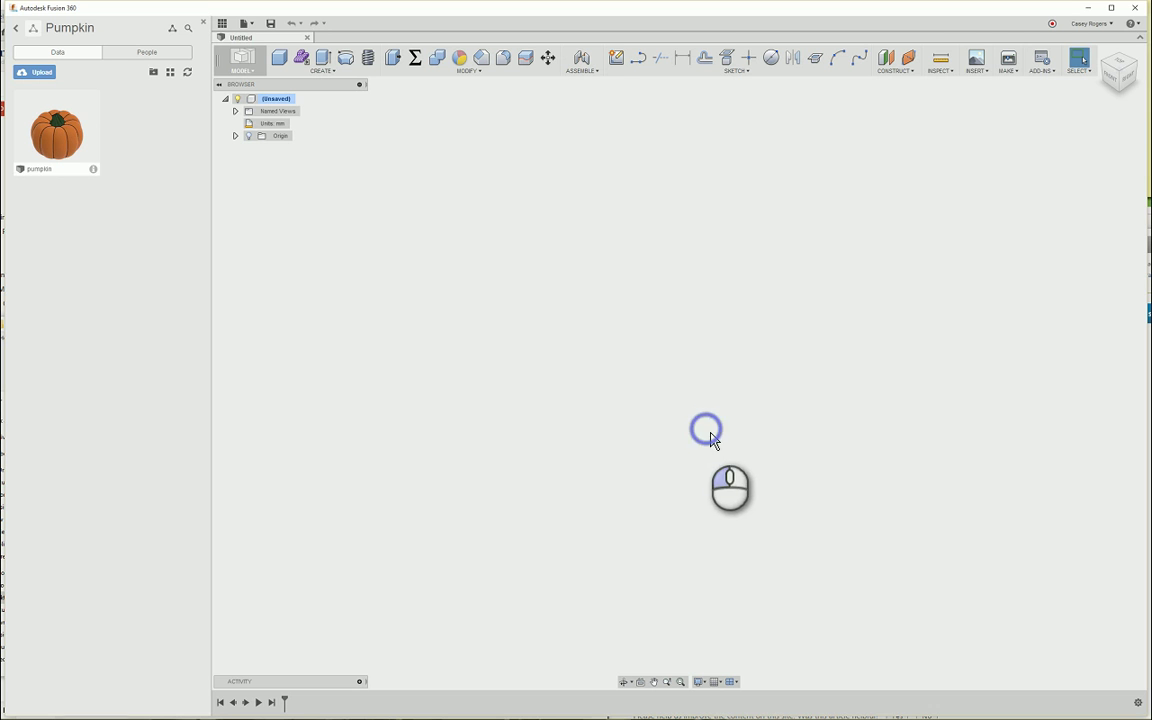
pyautogui.doubleClick(63, 126)
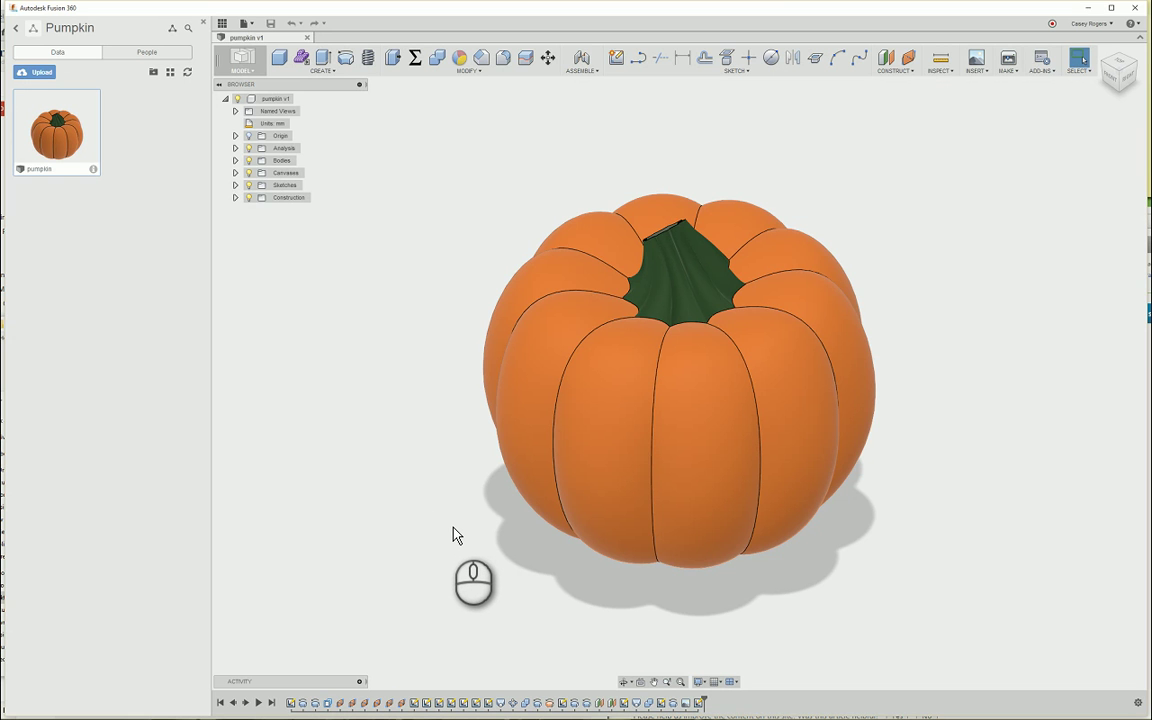
pyautogui.scroll(-2, 478, 558)
pyautogui.scroll(-1, 478, 558)
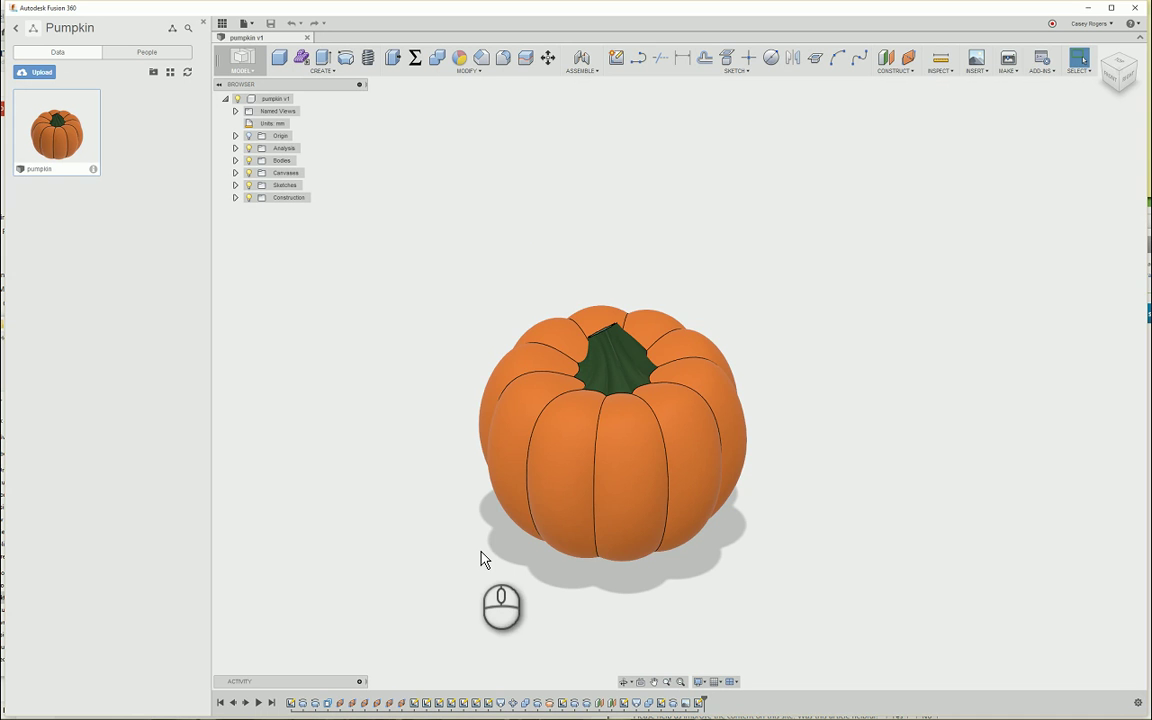
pyautogui.keyDown('shift'); pyautogui.moveTo(509, 566); pyautogui.dragTo(362, 555, button='middle'); pyautogui.keyUp('shift')
pyautogui.keyDown('shift'); pyautogui.moveTo(668, 563); pyautogui.dragTo(560, 563, button='middle'); pyautogui.keyUp('shift')
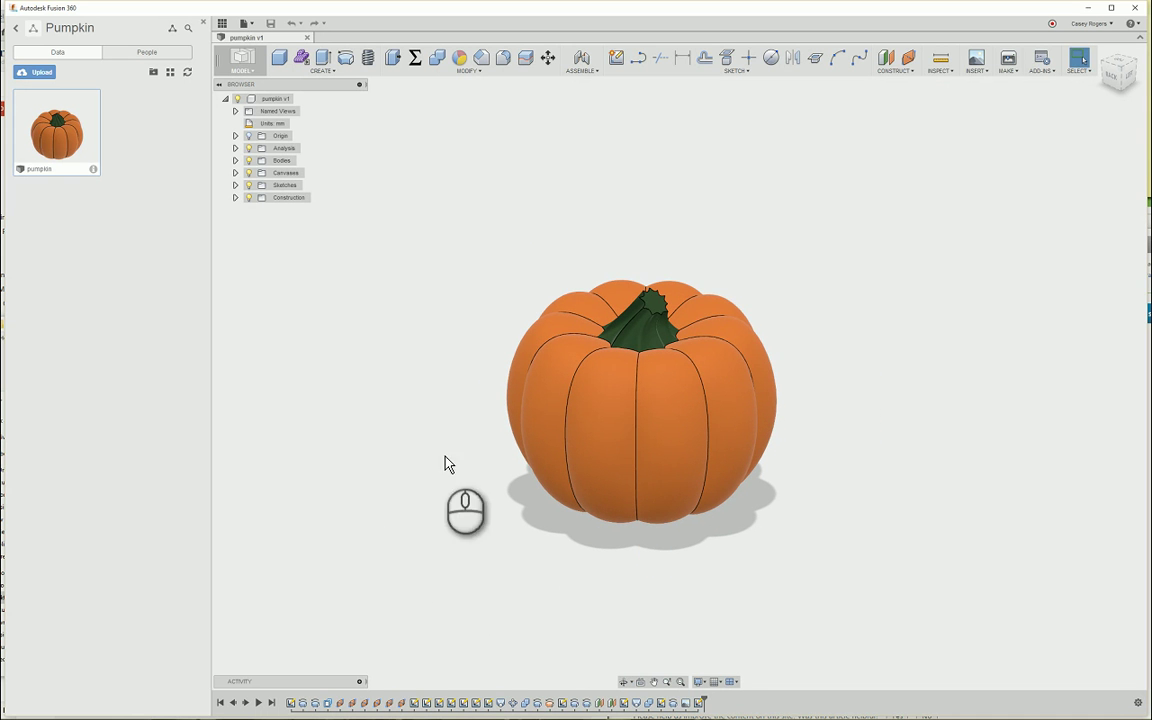
pyautogui.doubleClick(698, 703)
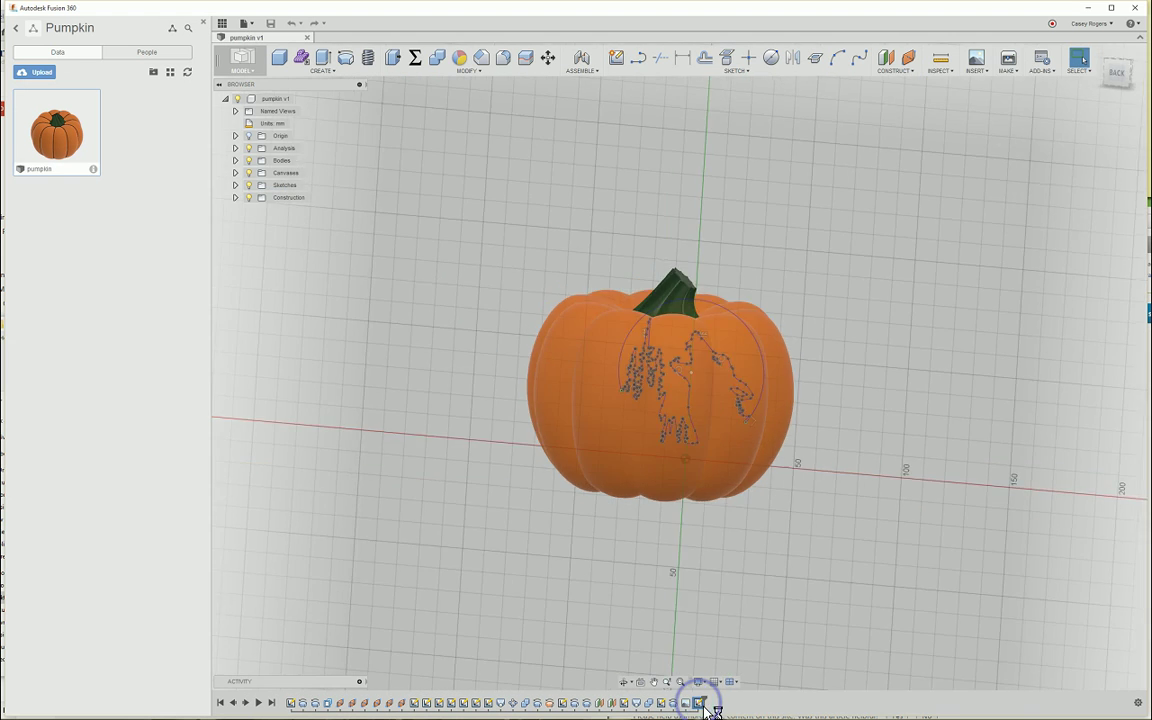
pyautogui.moveTo(765, 489)
pyautogui.keyDown('shift'); pyautogui.mouseDown(button='middle')
pyautogui.moveTo(766, 461)
pyautogui.moveTo(564, 477)
pyautogui.mouseUp(button='middle'); pyautogui.keyUp('shift')
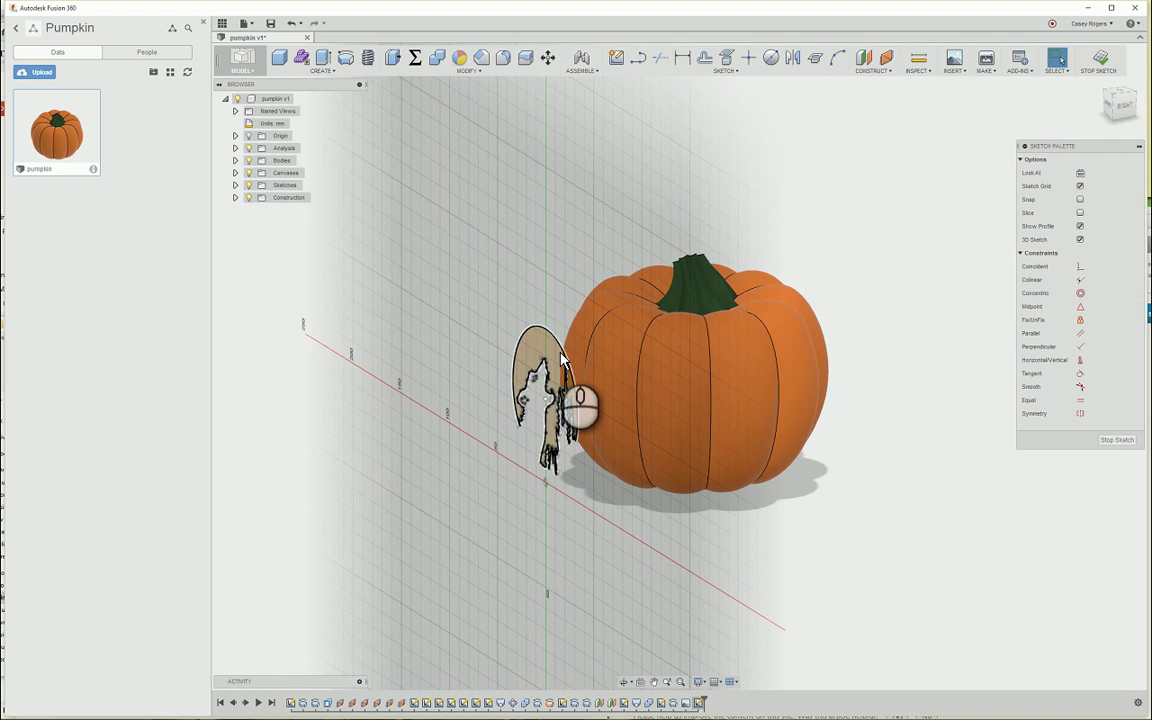
pyautogui.scroll(2, 553, 358)
pyautogui.scroll(-1, 553, 358)
pyautogui.scroll(4, 553, 358)
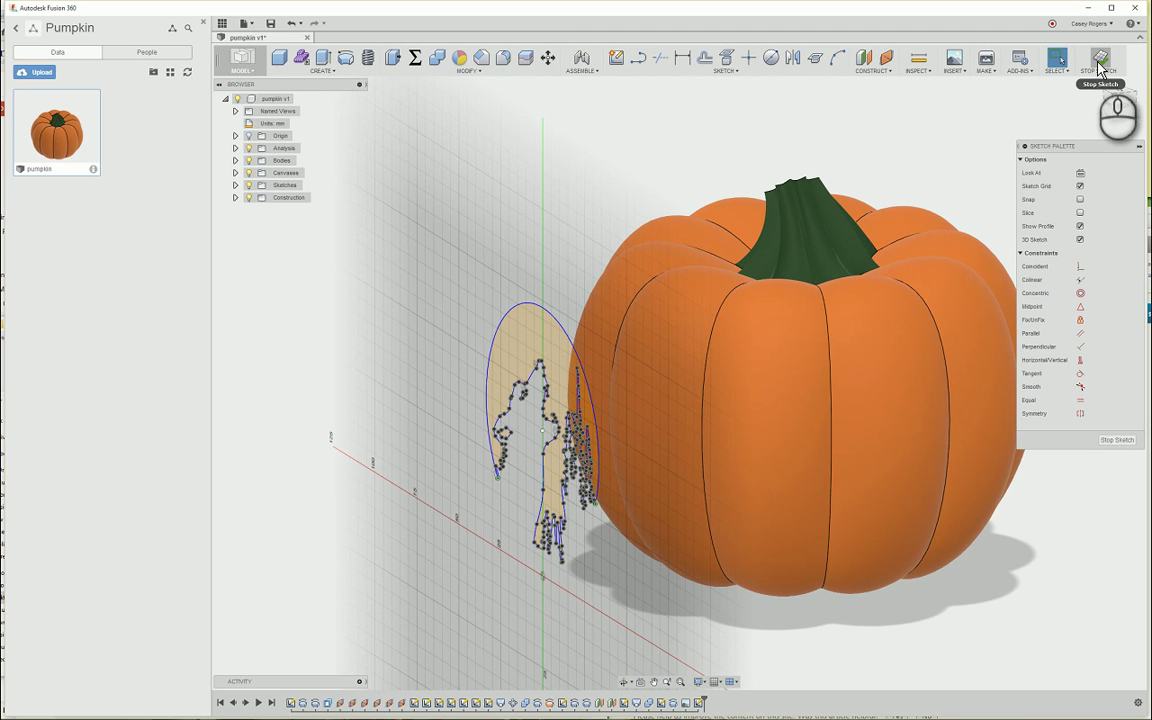
pyautogui.click(1100, 62)
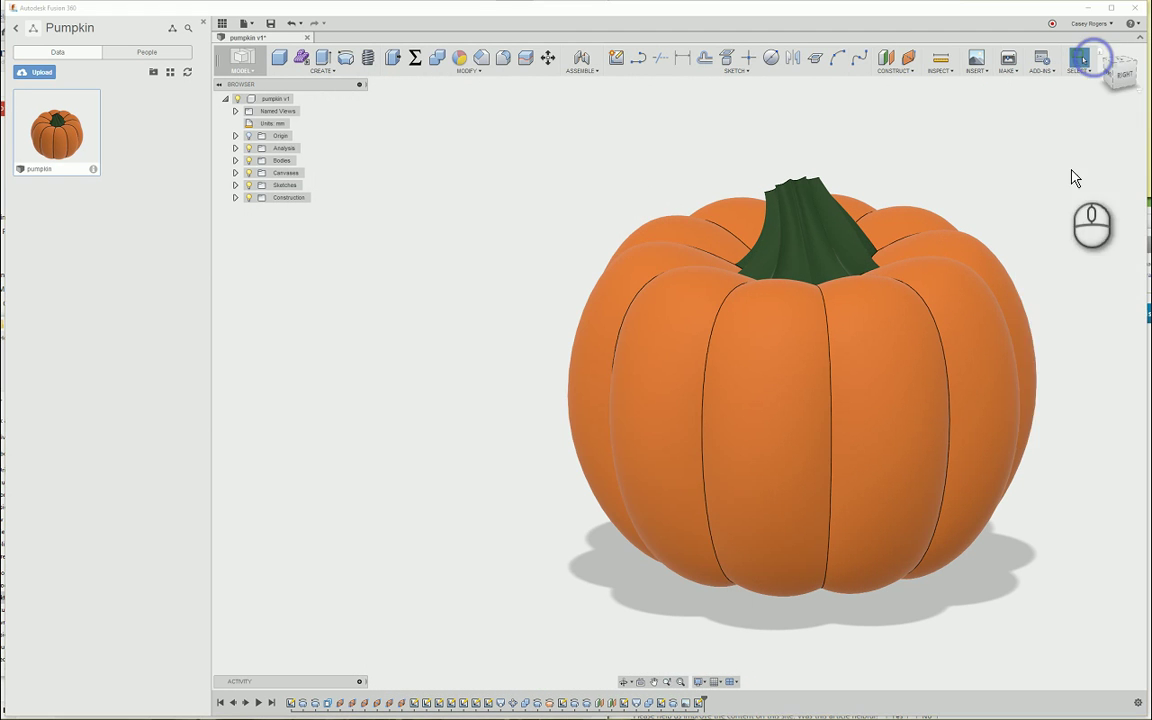
pyautogui.doubleClick(690, 705)
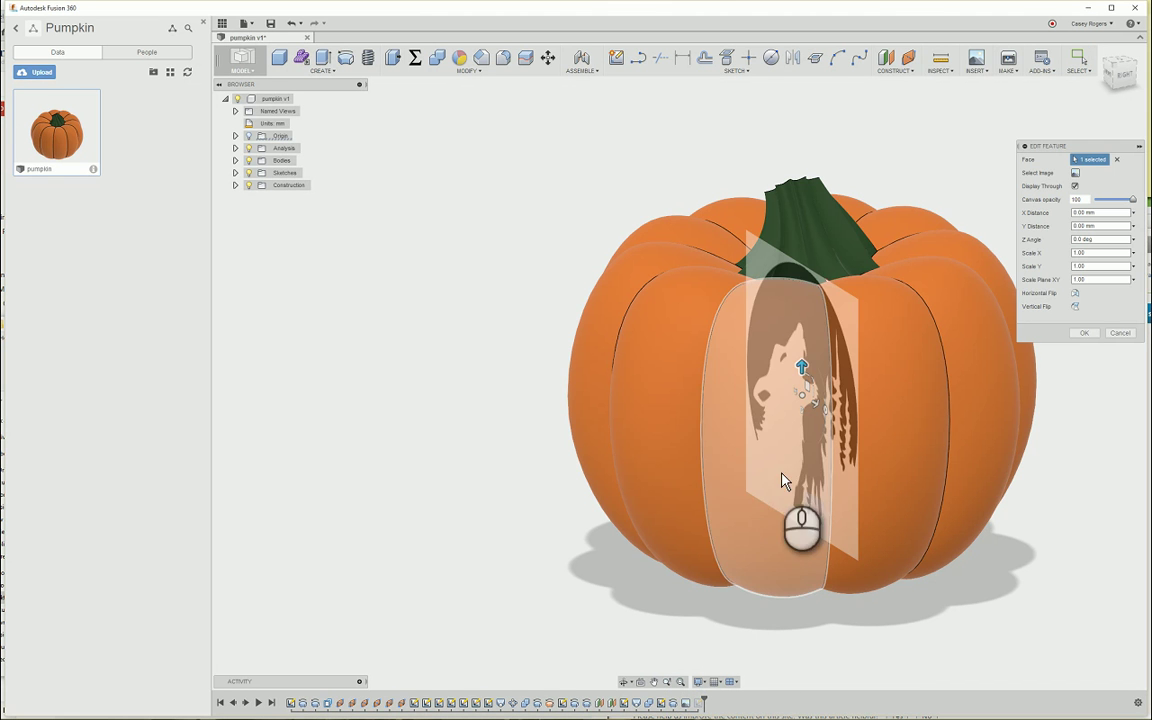
pyautogui.keyDown('shift'); pyautogui.moveTo(783, 487); pyautogui.dragTo(1048, 180, button='middle'); pyautogui.keyUp('shift')
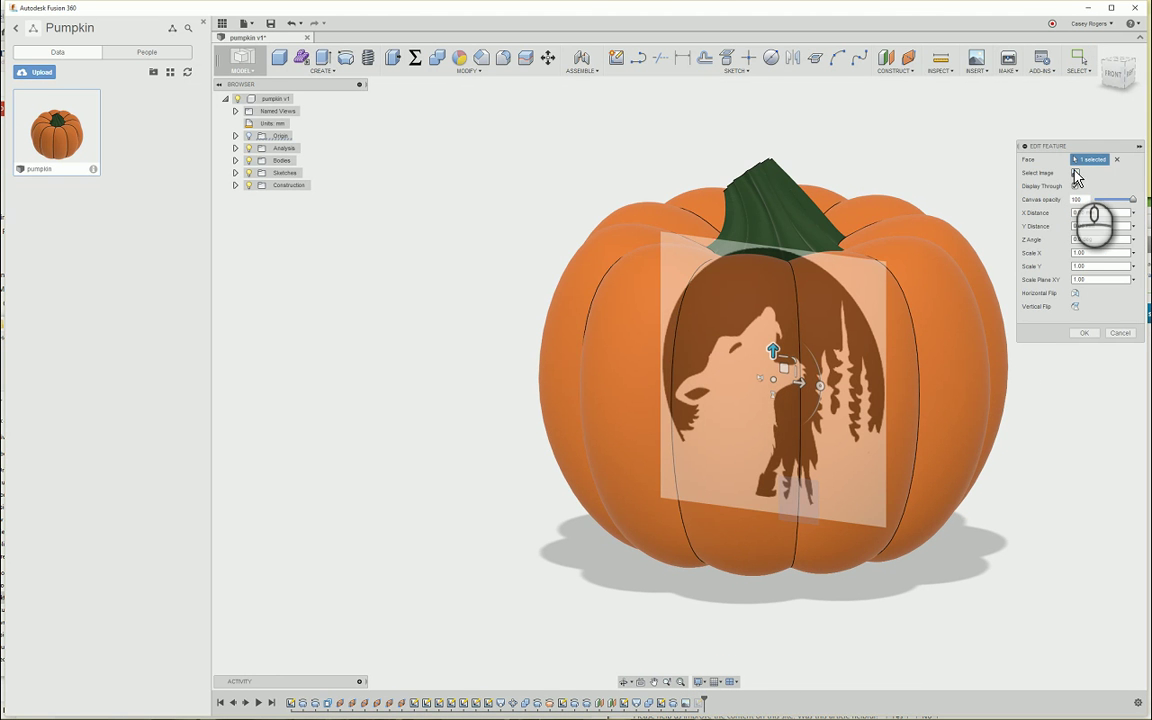
pyautogui.click(1076, 173)
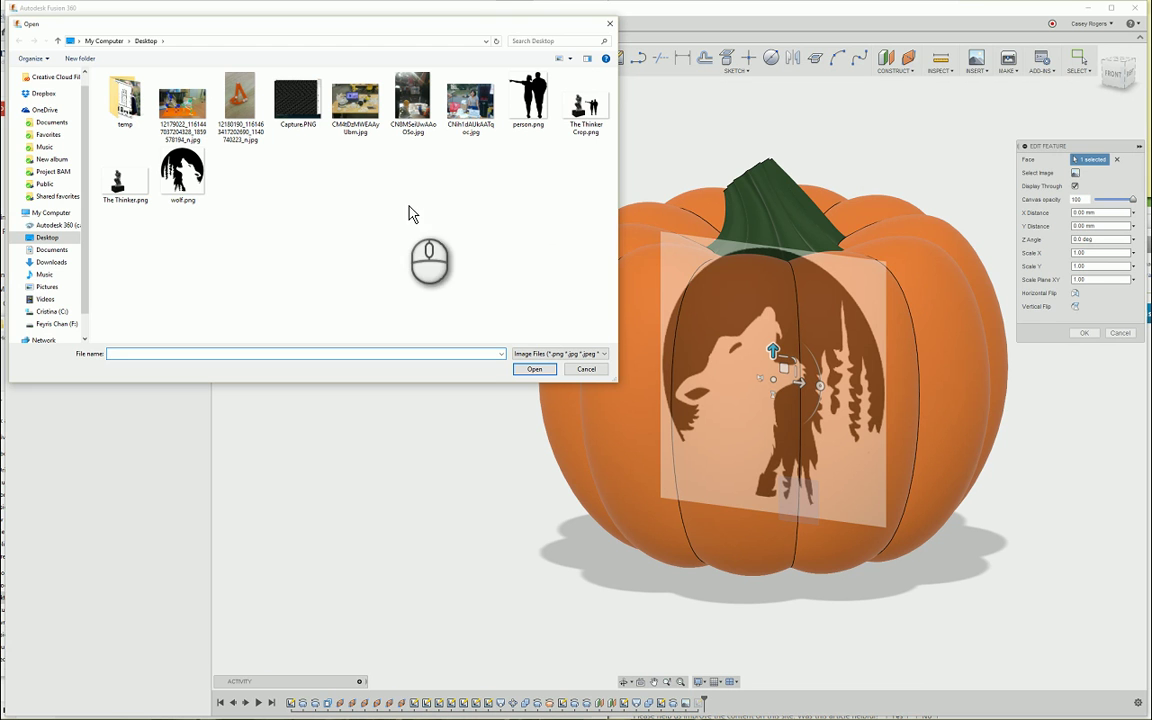
pyautogui.click(535, 112)
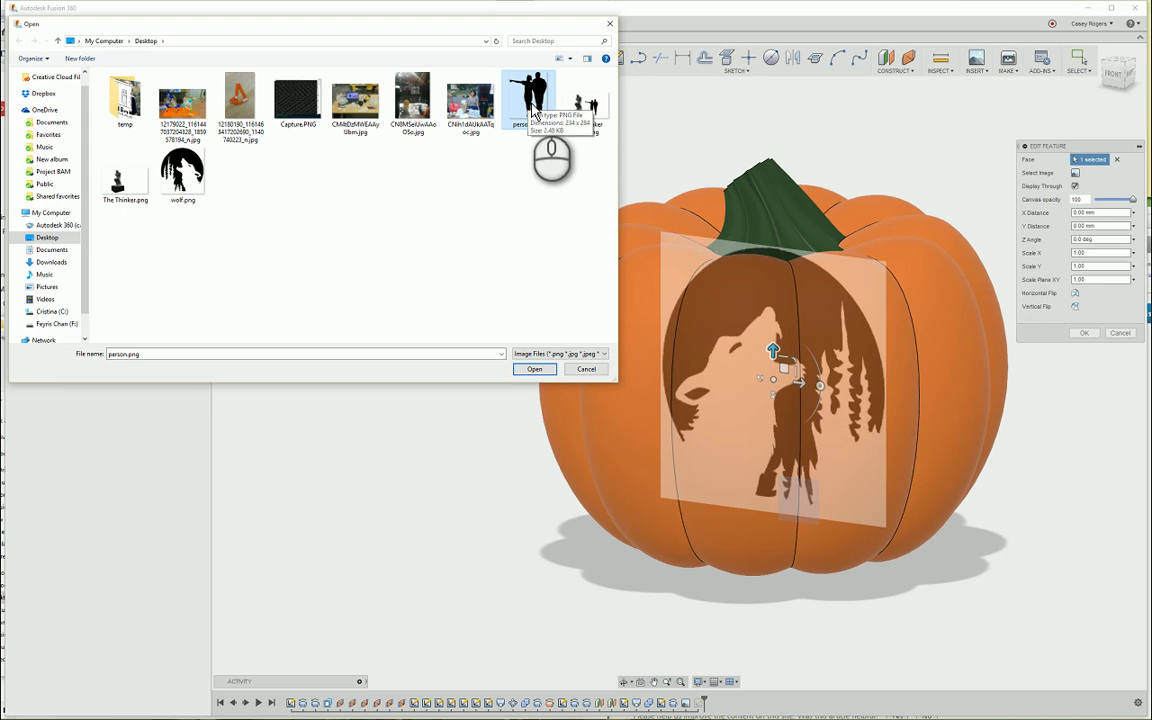
pyautogui.doubleClick(534, 113)
pyautogui.click(584, 287)
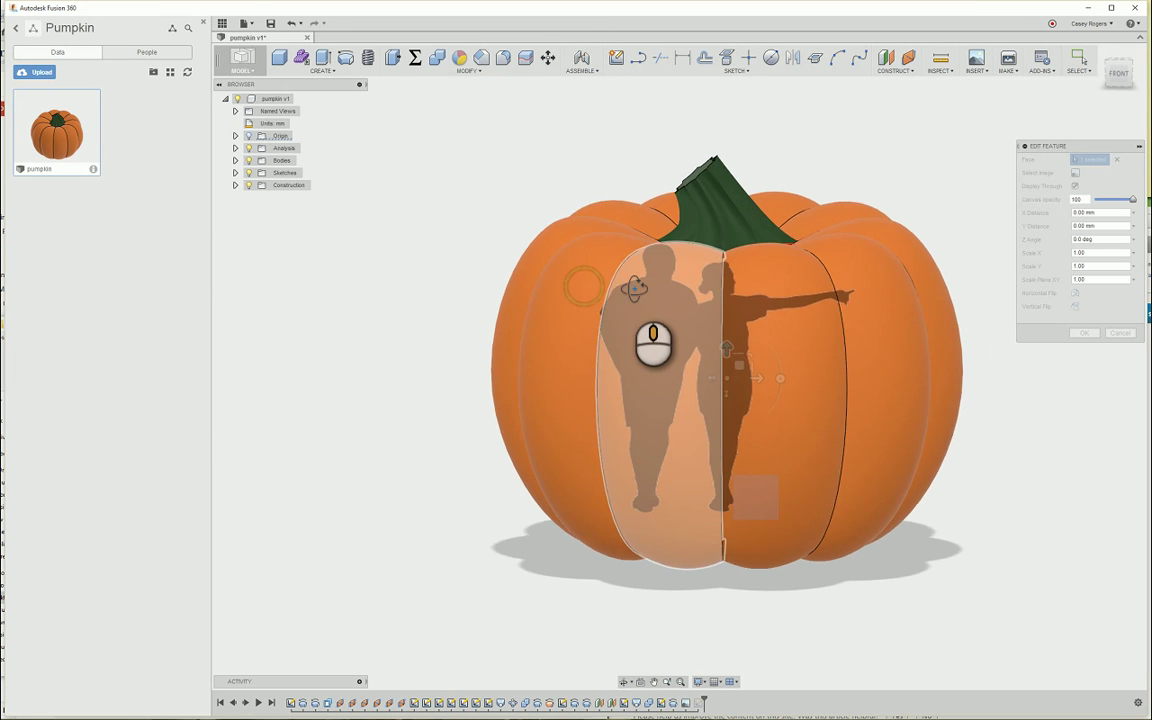
pyautogui.click(1119, 73)
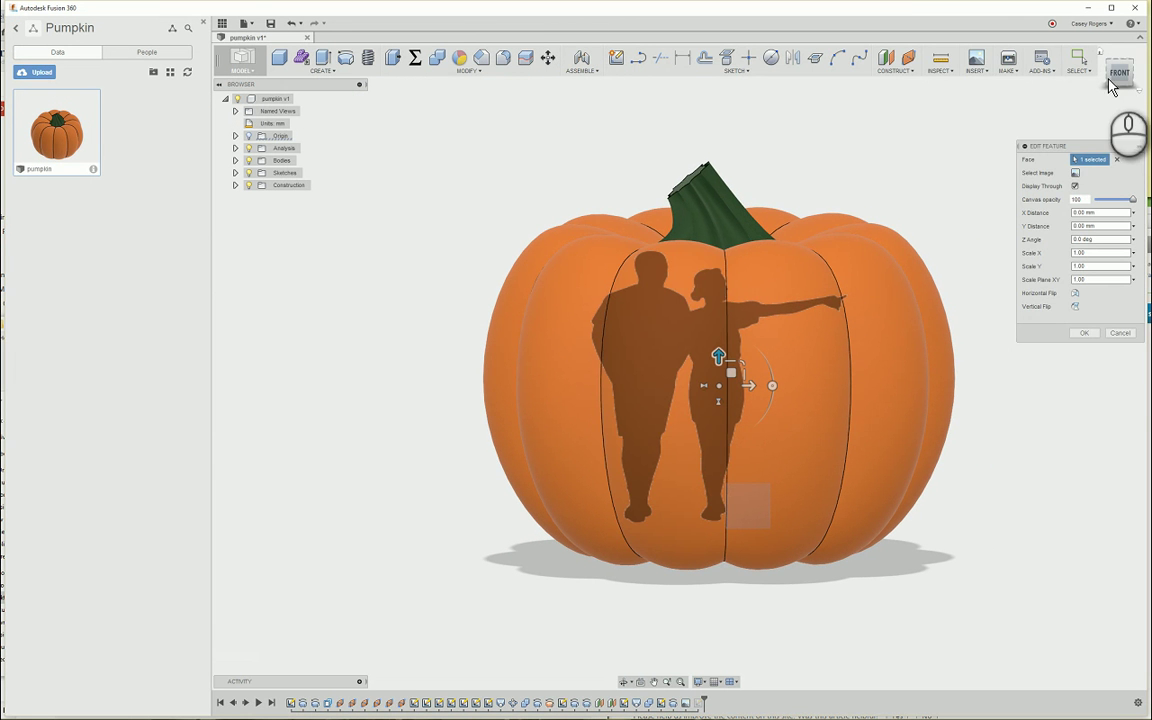
pyautogui.click(1120, 333)
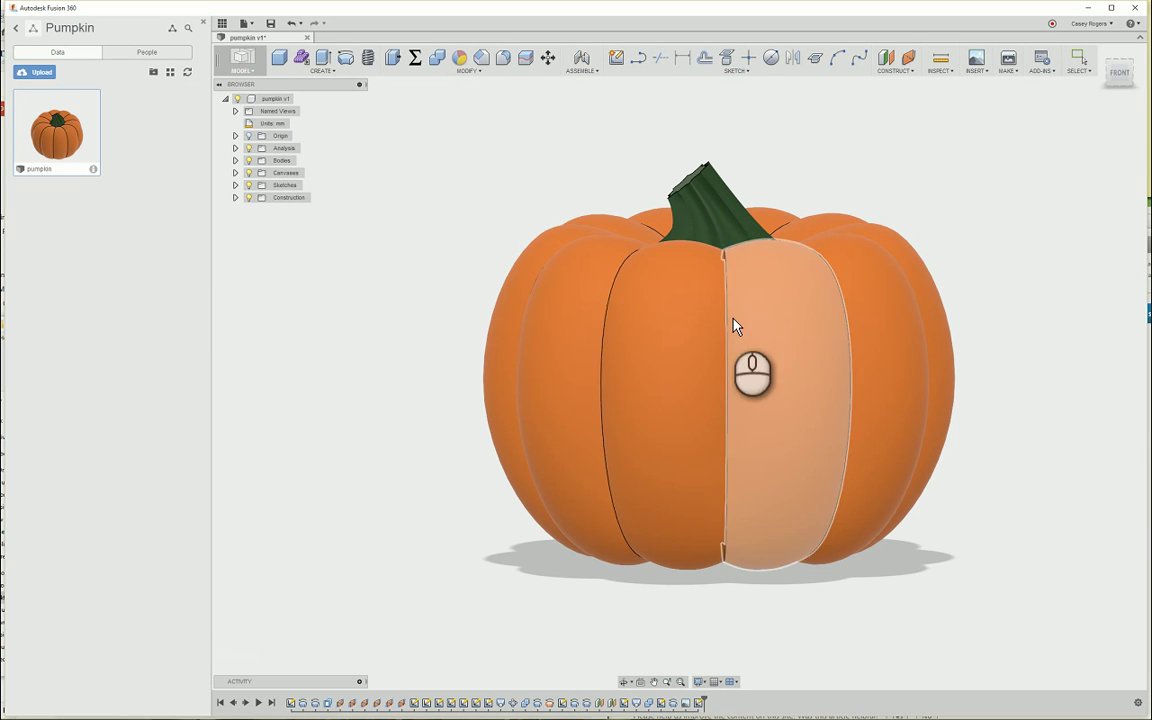
# Reopen the wolf sketch, hide the pumpkin body, and delete all wolf and moon curves
pyautogui.doubleClick(700, 703)
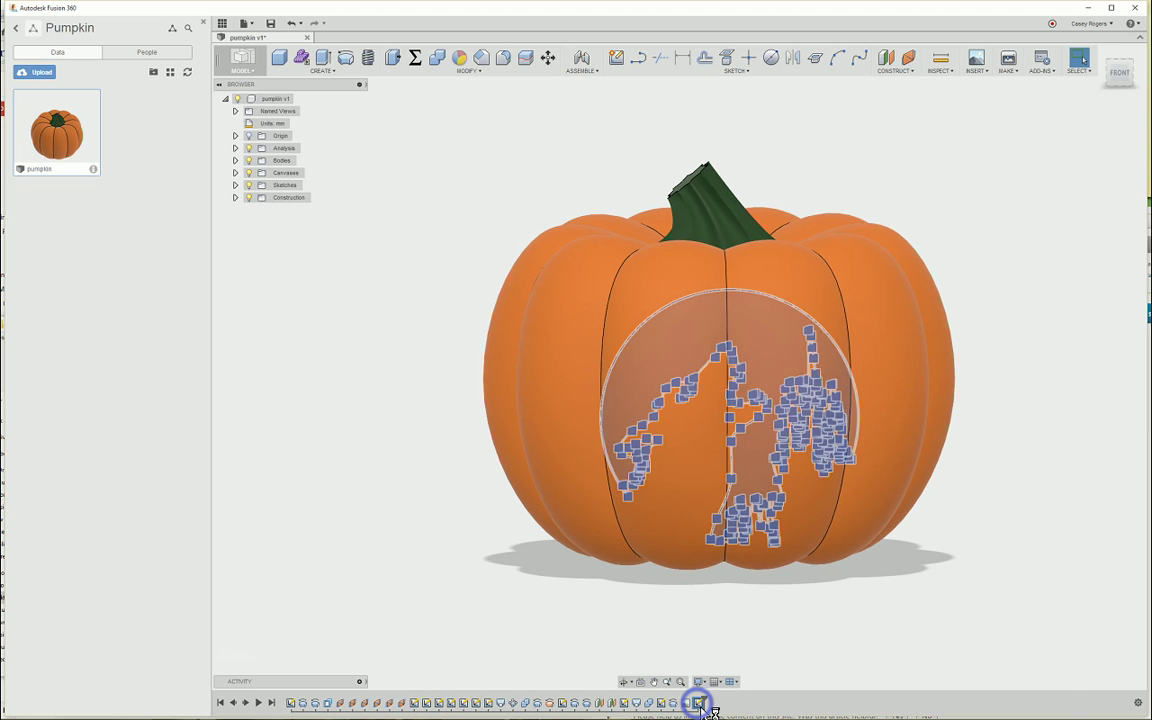
pyautogui.scroll(2, 742, 298)
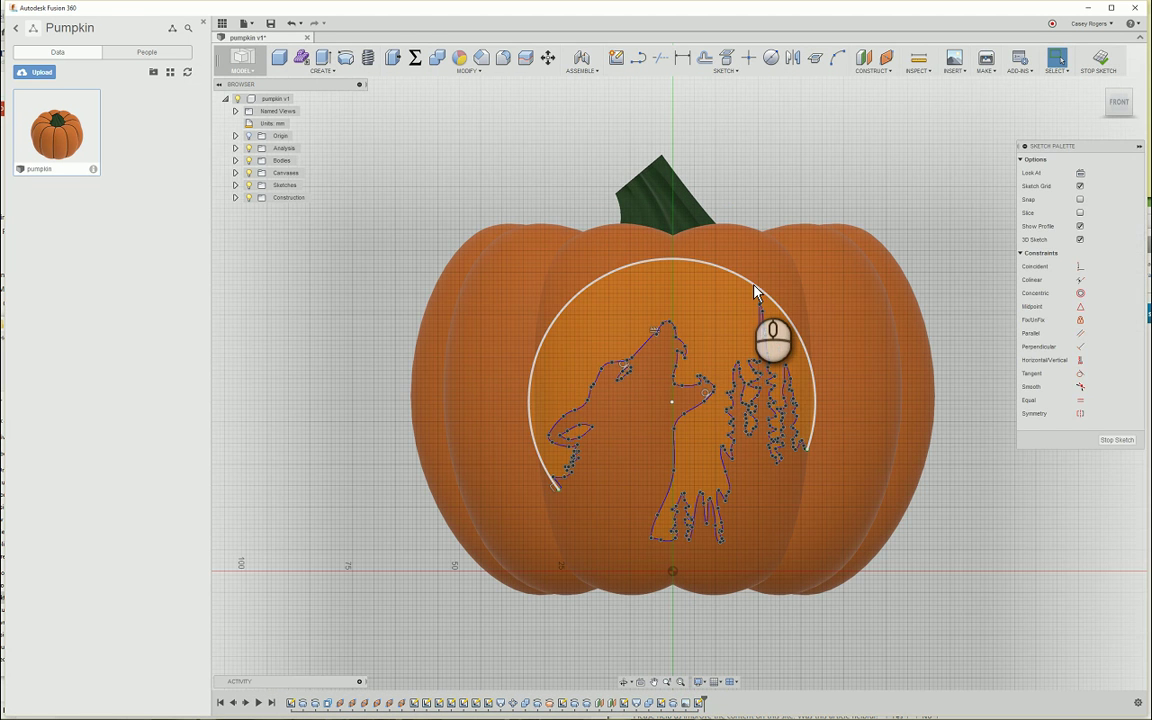
pyautogui.click(678, 343)
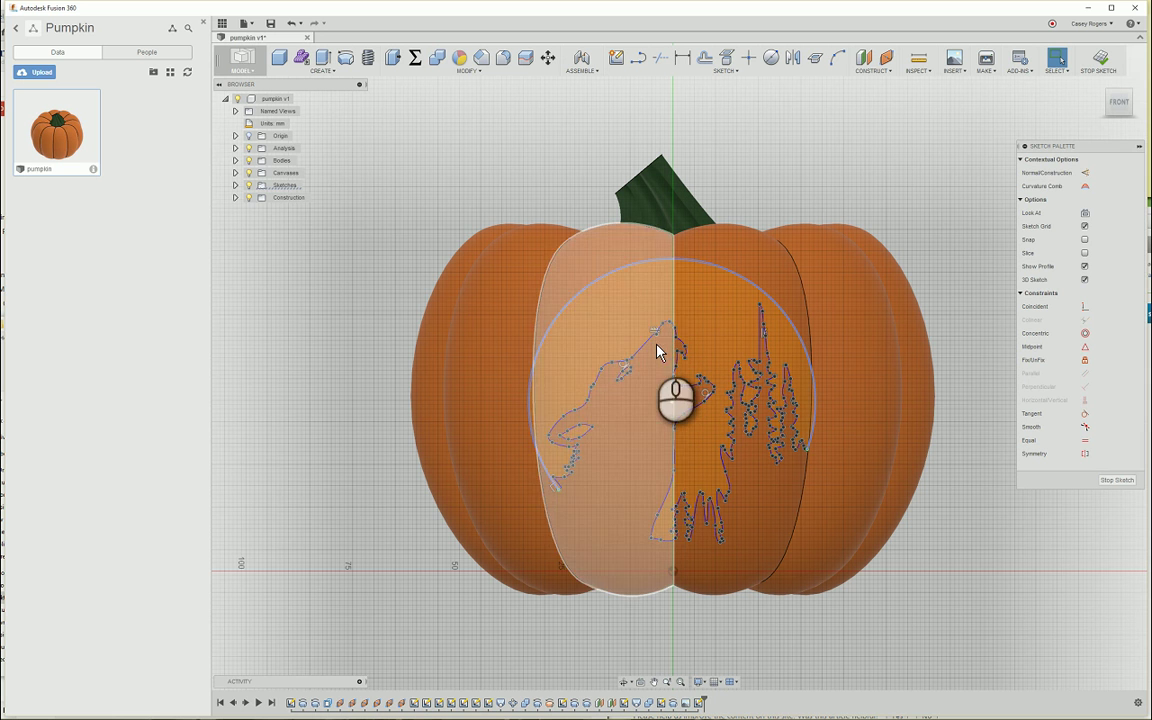
pyautogui.click(249, 160)
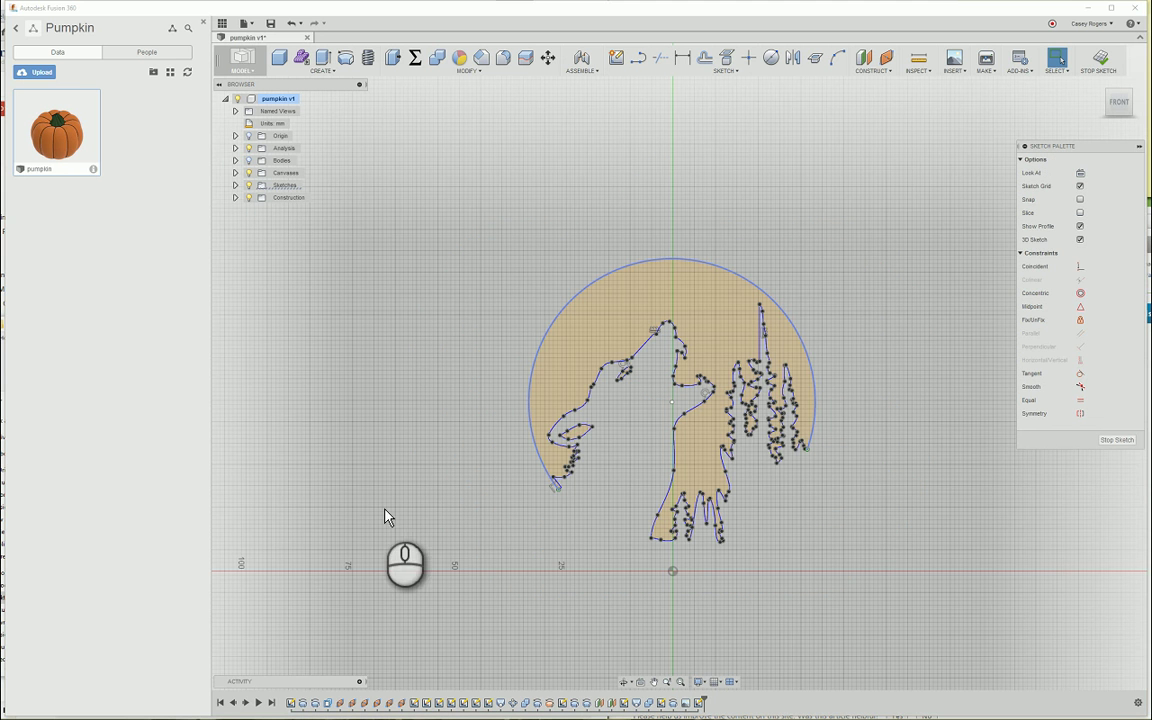
pyautogui.moveTo(380, 564)
pyautogui.mouseDown()
pyautogui.moveTo(465, 532)
pyautogui.moveTo(920, 178)
pyautogui.mouseUp()
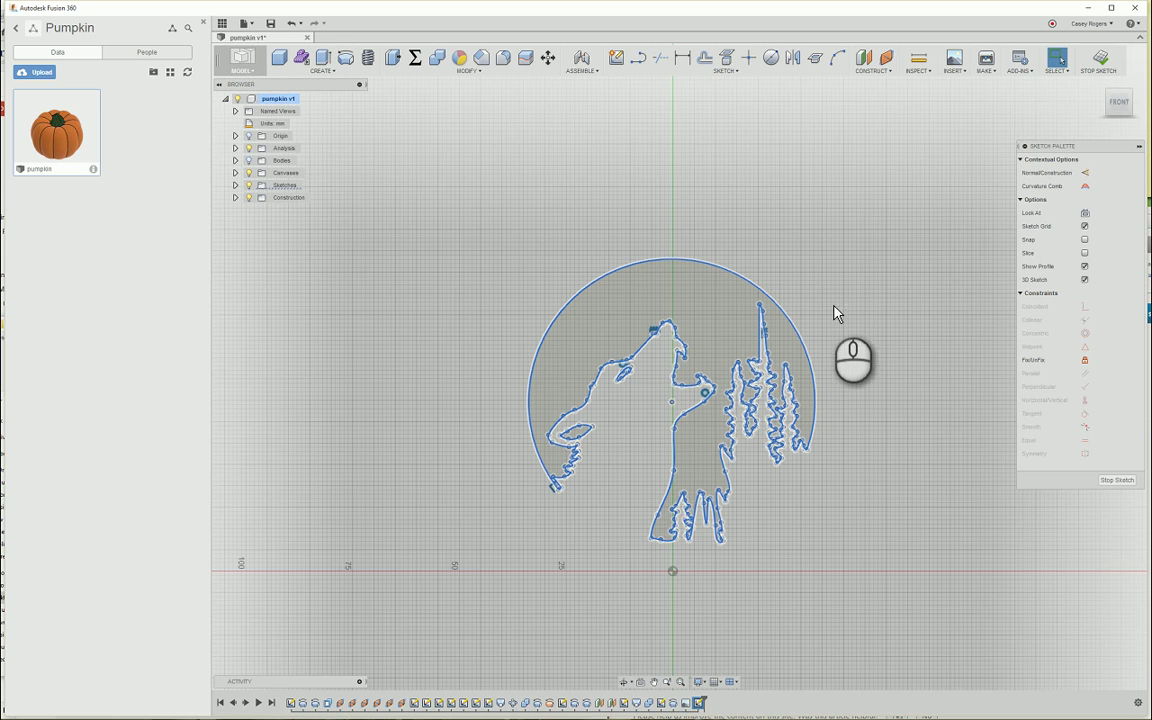
pyautogui.click(830, 338)
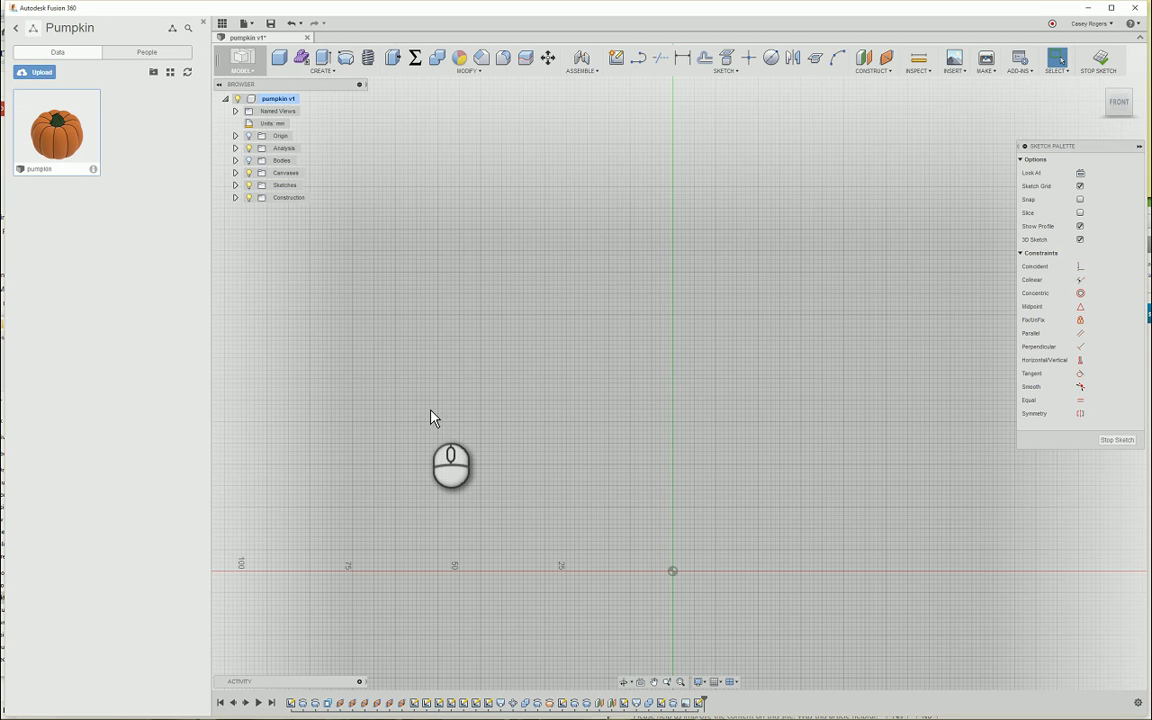
# Show the pumpkin body again and draw the left triangular eye with lines
pyautogui.click(249, 160)
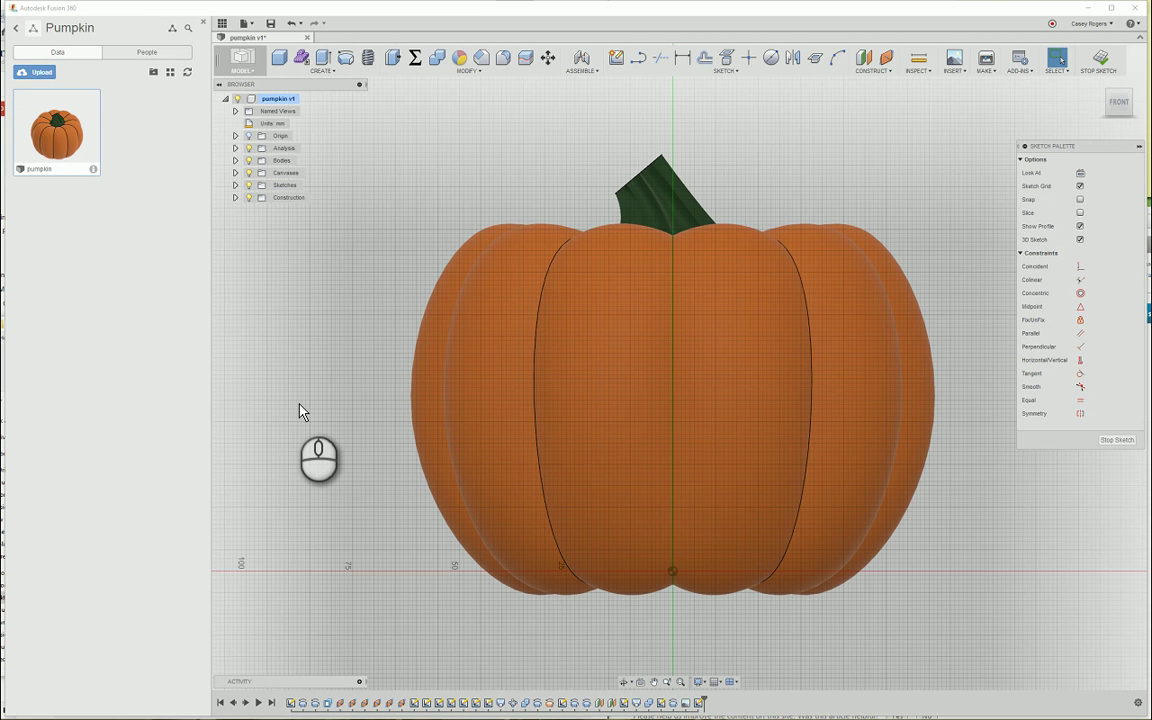
pyautogui.click(638, 60)
pyautogui.click(577, 299)
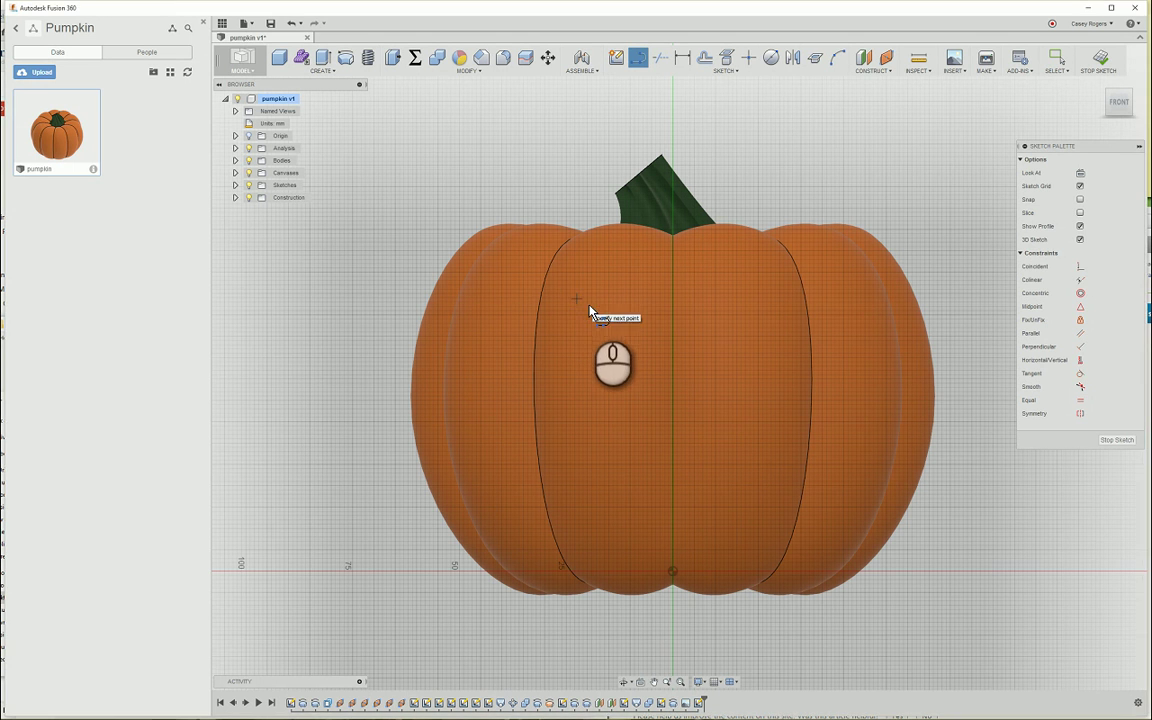
pyautogui.click(653, 351)
pyautogui.moveTo(653, 351); pyautogui.dragTo(577, 378)
pyautogui.click(577, 301)
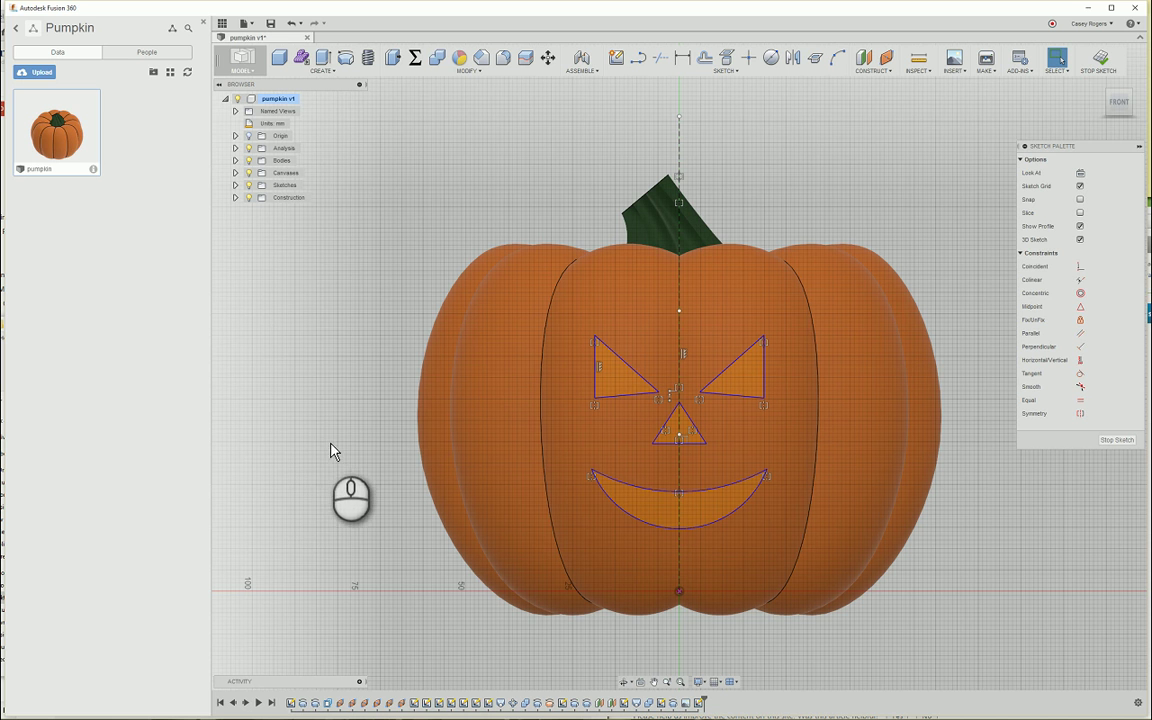
# Stop the sketch, make the face sketch visible in the browser, and view it angled
pyautogui.click(1102, 62)
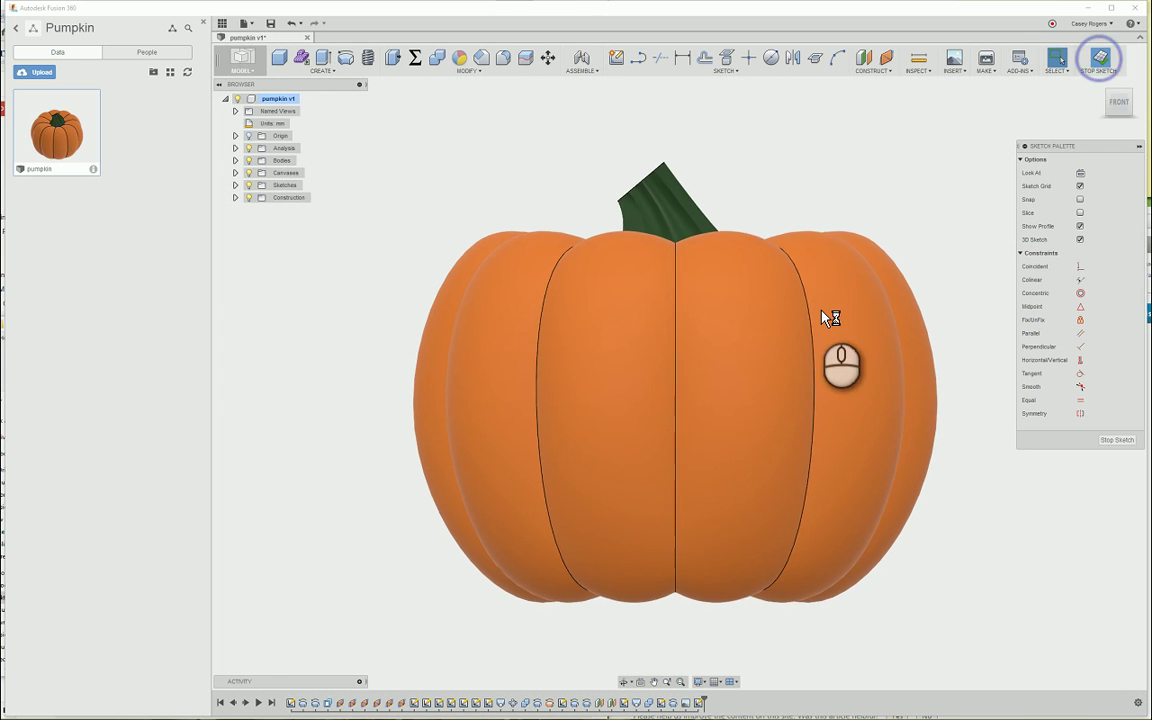
pyautogui.click(236, 186)
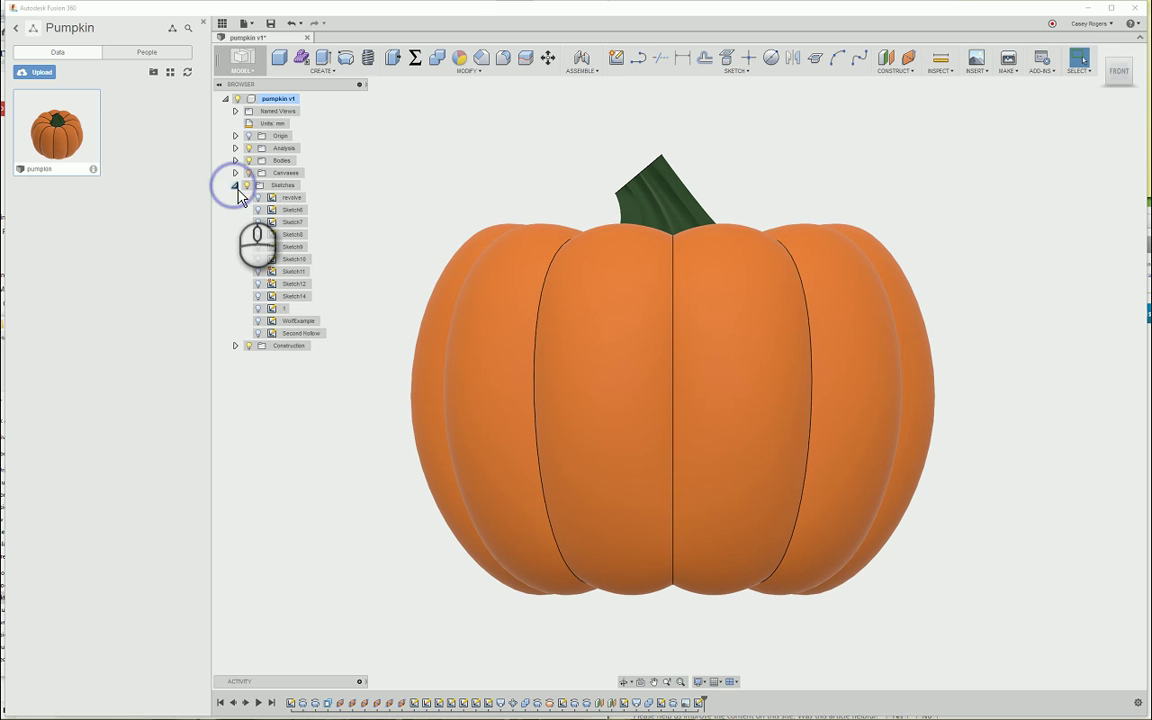
pyautogui.click(261, 322)
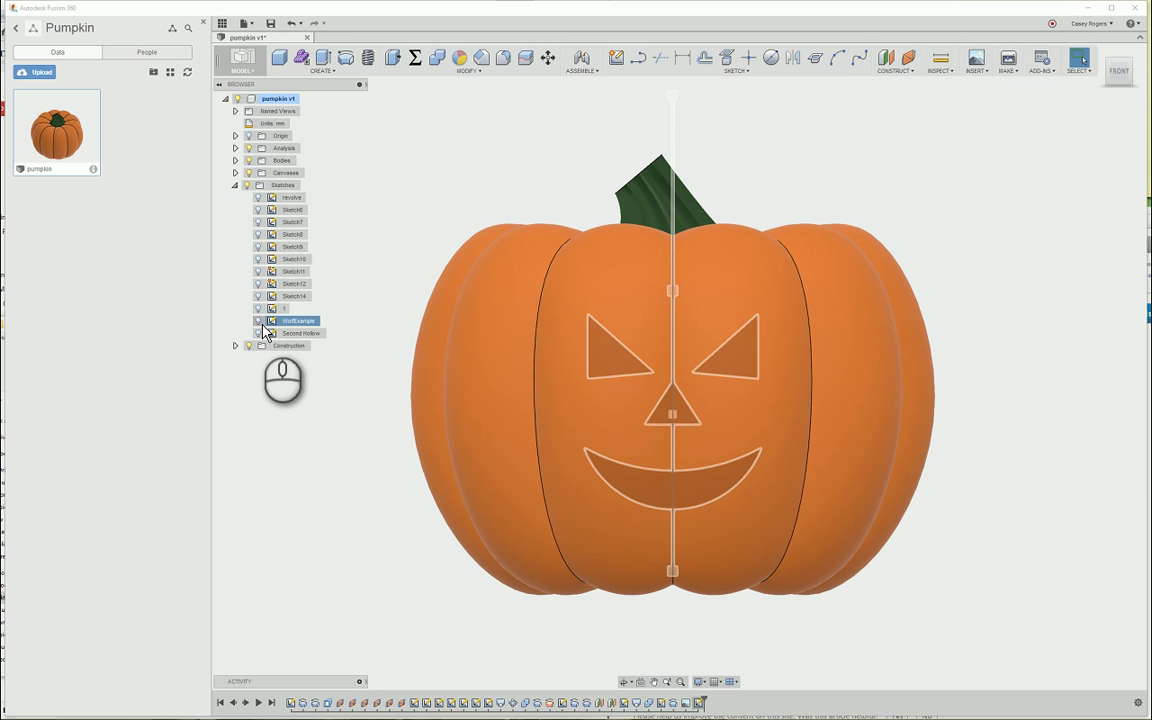
pyautogui.click(263, 322)
pyautogui.keyDown('shift'); pyautogui.moveTo(648, 296); pyautogui.dragTo(669, 304, button='middle'); pyautogui.keyUp('shift')
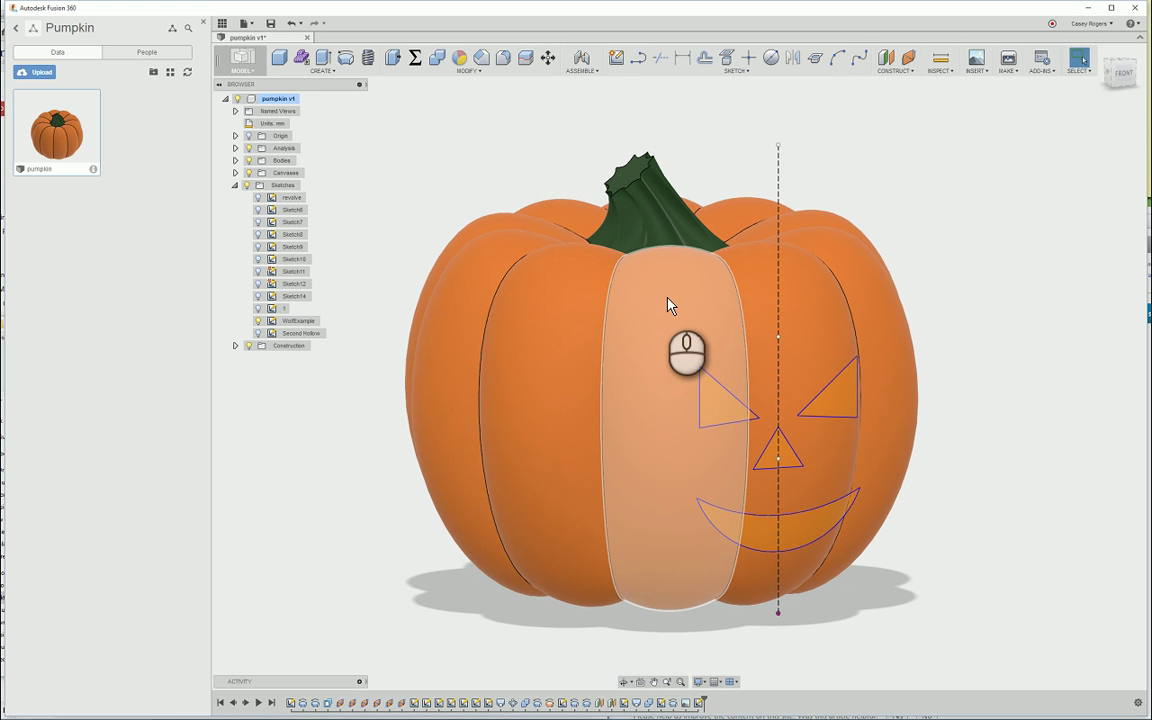
# Start an extrude with the left eye, nose, right eye and mouth profiles selected
pyautogui.click(330, 71)
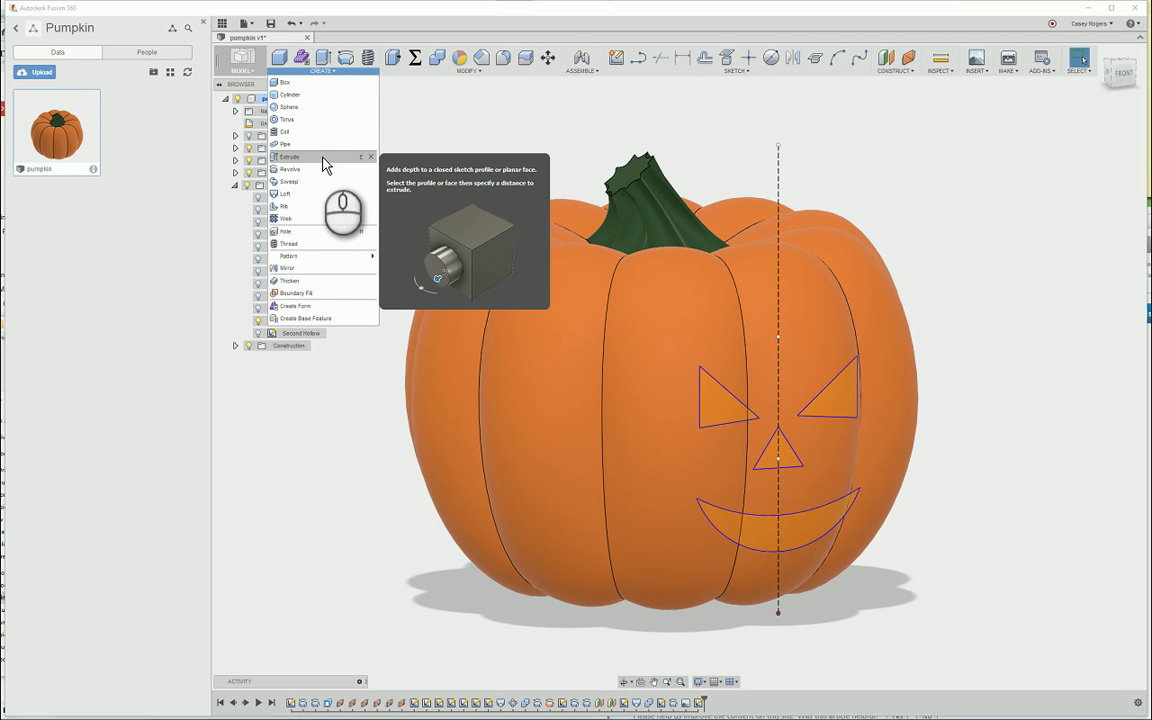
pyautogui.click(322, 160)
pyautogui.click(727, 402)
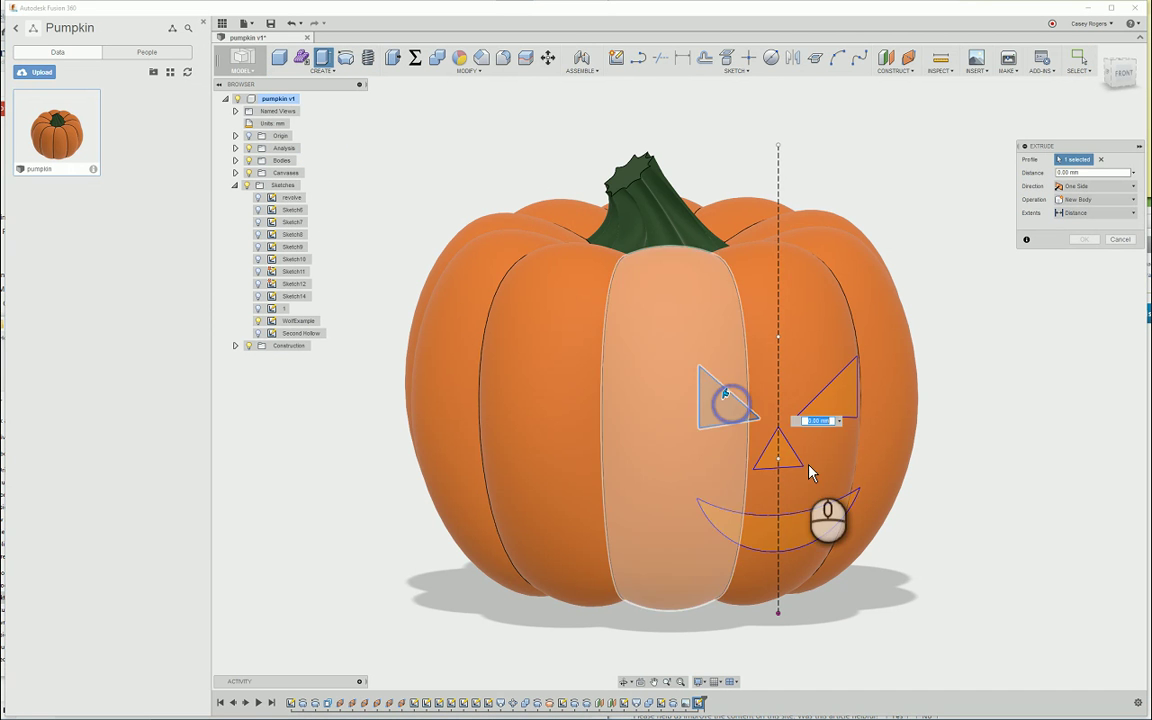
pyautogui.click(776, 450)
pyautogui.click(822, 388)
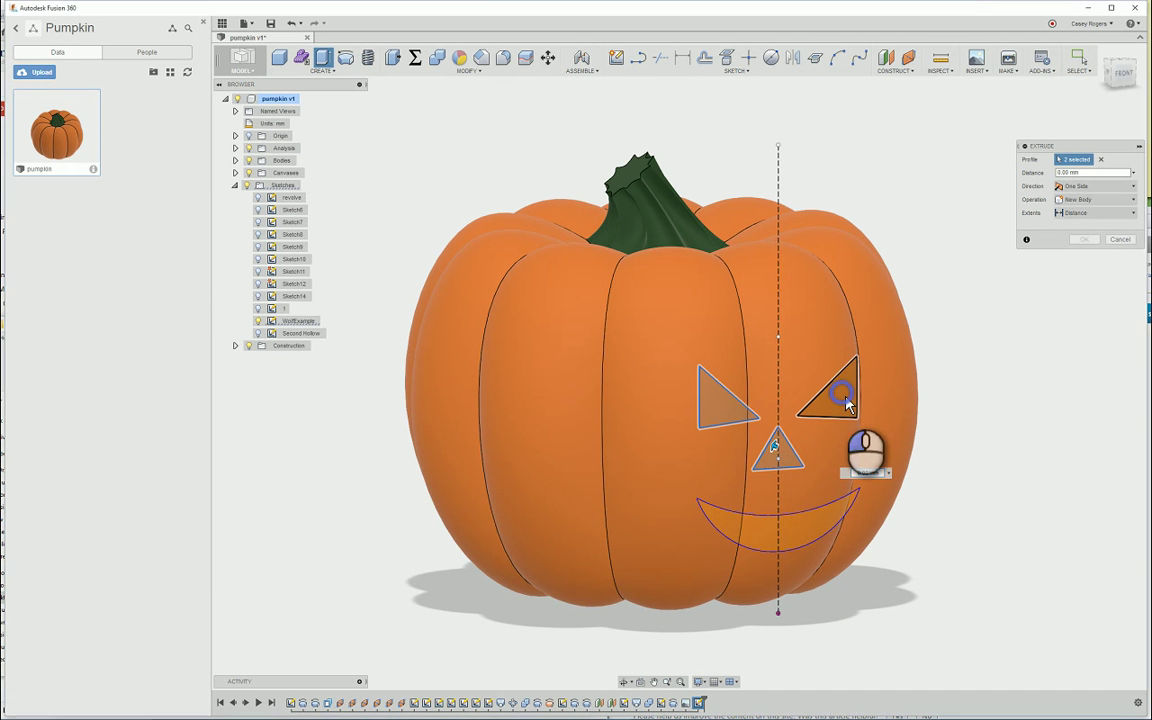
pyautogui.click(784, 530)
# Set the cut distance to 35 mm and orbit to check the preview
pyautogui.moveTo(775, 520); pyautogui.dragTo(662, 442)
pyautogui.keyDown('shift'); pyautogui.moveTo(662, 442); pyautogui.dragTo(857, 388, button='middle'); pyautogui.keyUp('shift')
pyautogui.click(1118, 173)
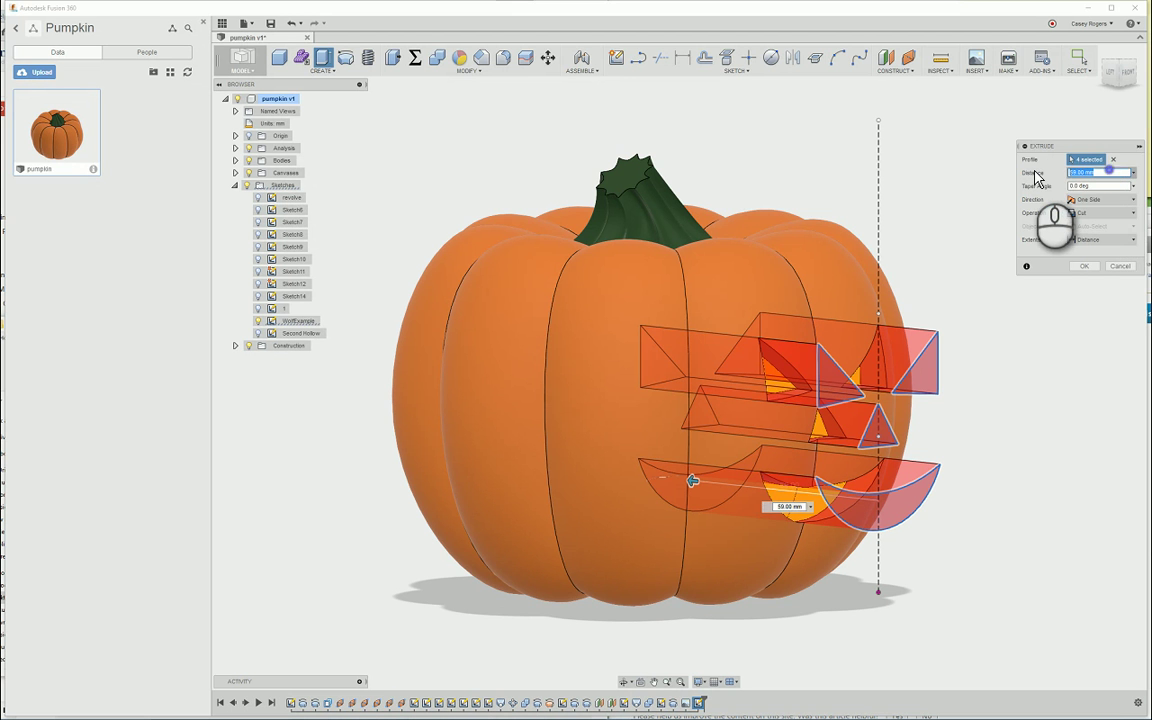
pyautogui.write('35')
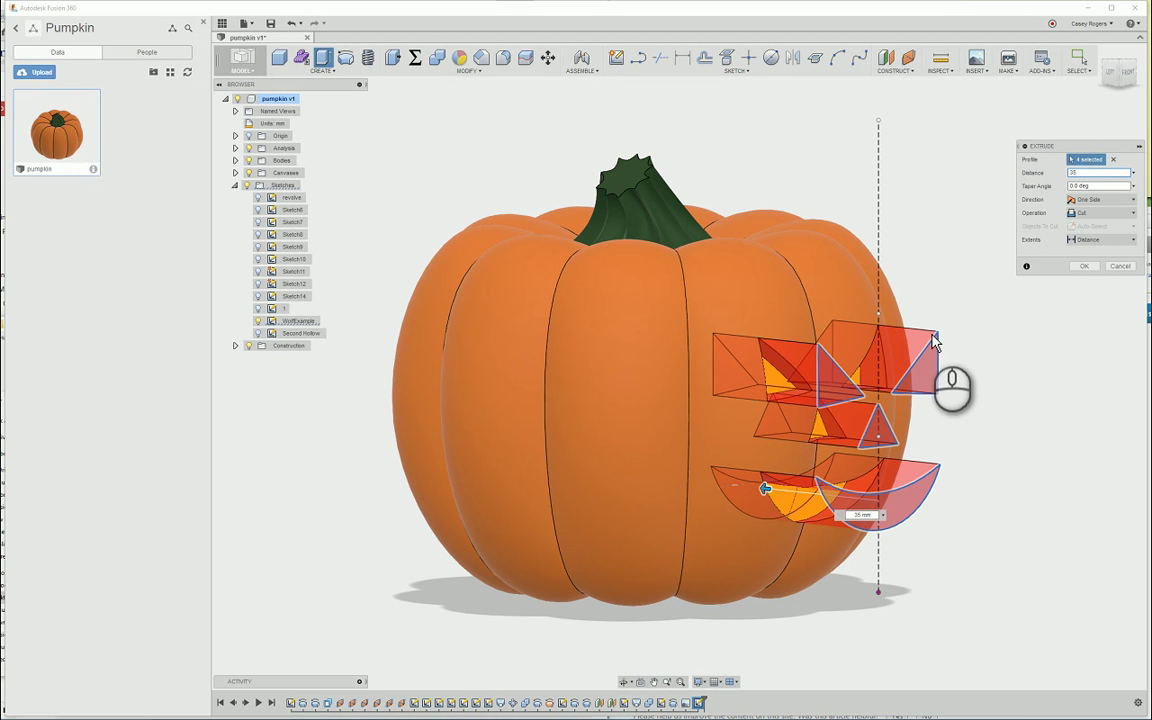
pyautogui.moveTo(915, 360)
pyautogui.keyDown('shift'); pyautogui.mouseDown(button='middle')
pyautogui.moveTo(890, 378)
pyautogui.moveTo(833, 386)
pyautogui.moveTo(910, 374)
pyautogui.moveTo(873, 322)
pyautogui.moveTo(746, 316)
pyautogui.moveTo(811, 323)
pyautogui.moveTo(832, 350)
pyautogui.moveTo(932, 375)
pyautogui.mouseUp(button='middle'); pyautogui.keyUp('shift')
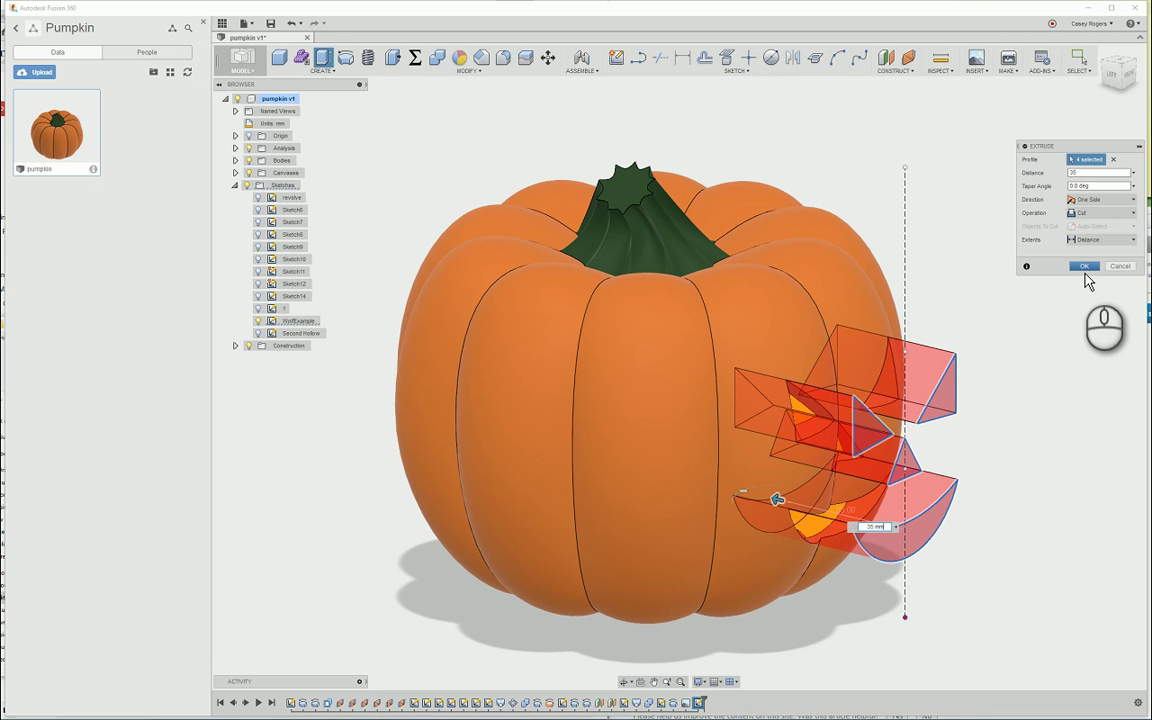
# Confirm the 35 mm face cut and switch to the RENDER workspace
pyautogui.click(1083, 266)
pyautogui.moveTo(967, 417); pyautogui.dragTo(843, 390, button='middle')
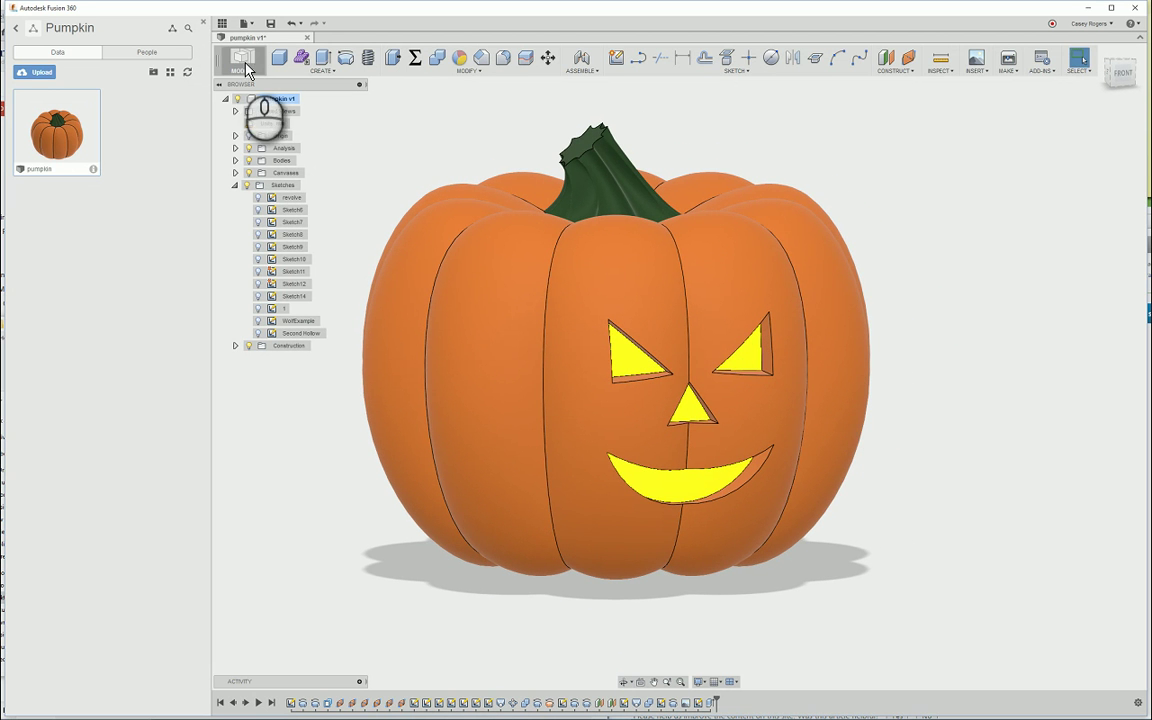
pyautogui.click(240, 60)
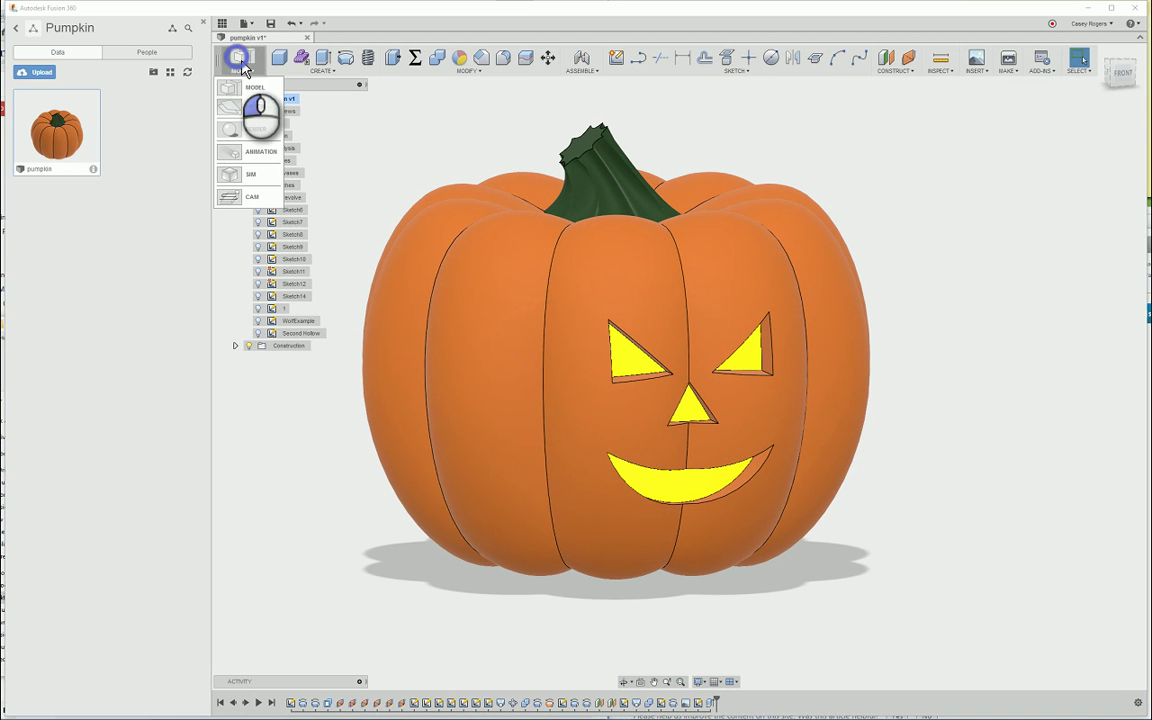
pyautogui.click(252, 129)
pyautogui.keyDown('shift'); pyautogui.moveTo(607, 257); pyautogui.dragTo(612, 252, button='middle'); pyautogui.keyUp('shift')
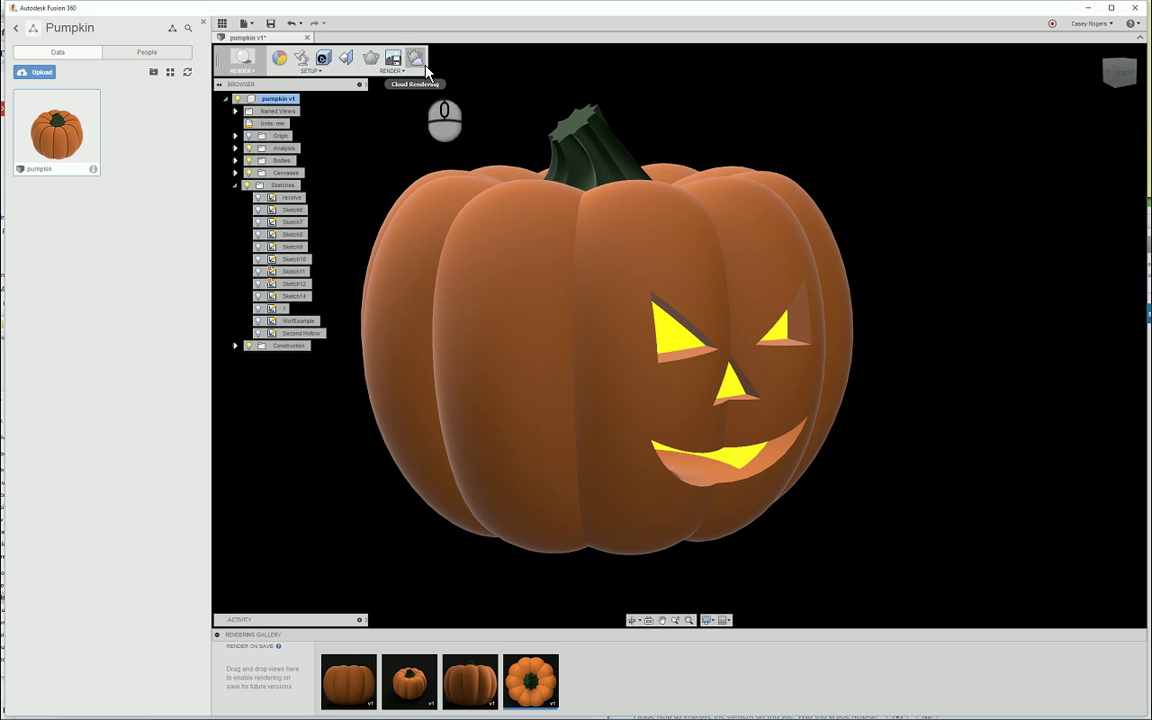
# In Scene Settings, enable depth of field with 0.500 blur focused on the face
pyautogui.click(302, 60)
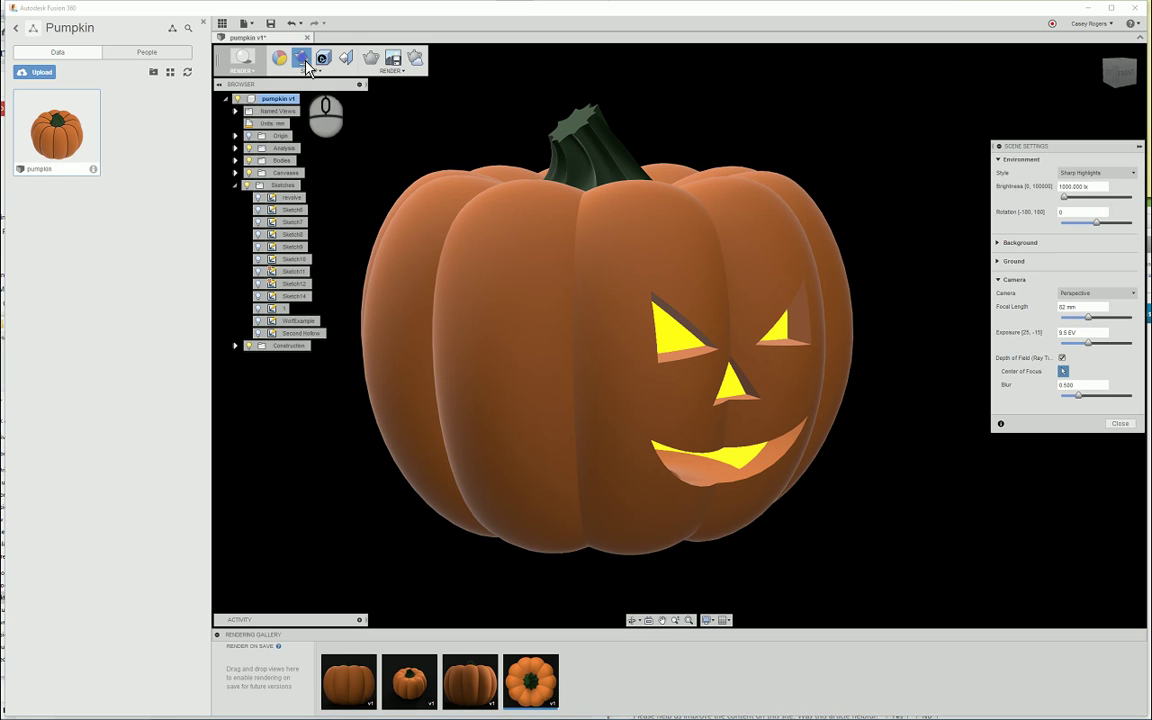
pyautogui.click(1063, 371)
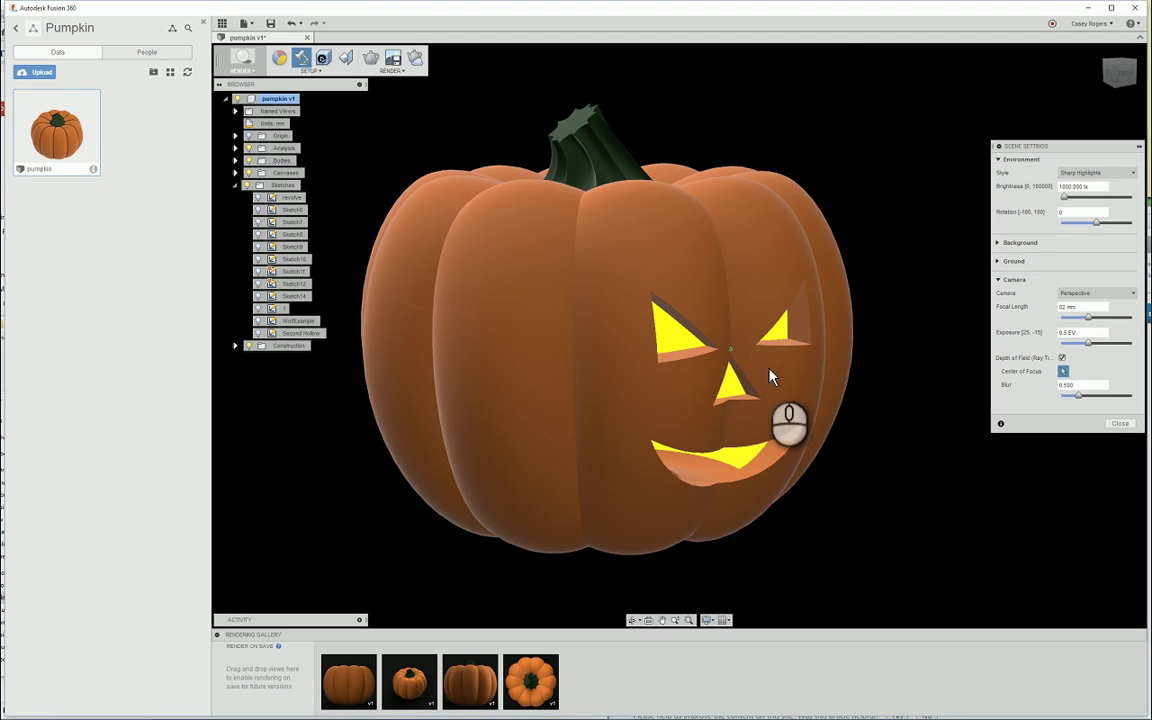
# Set the cloud render size to 1920×1080 and start rendering
pyautogui.click(416, 58)
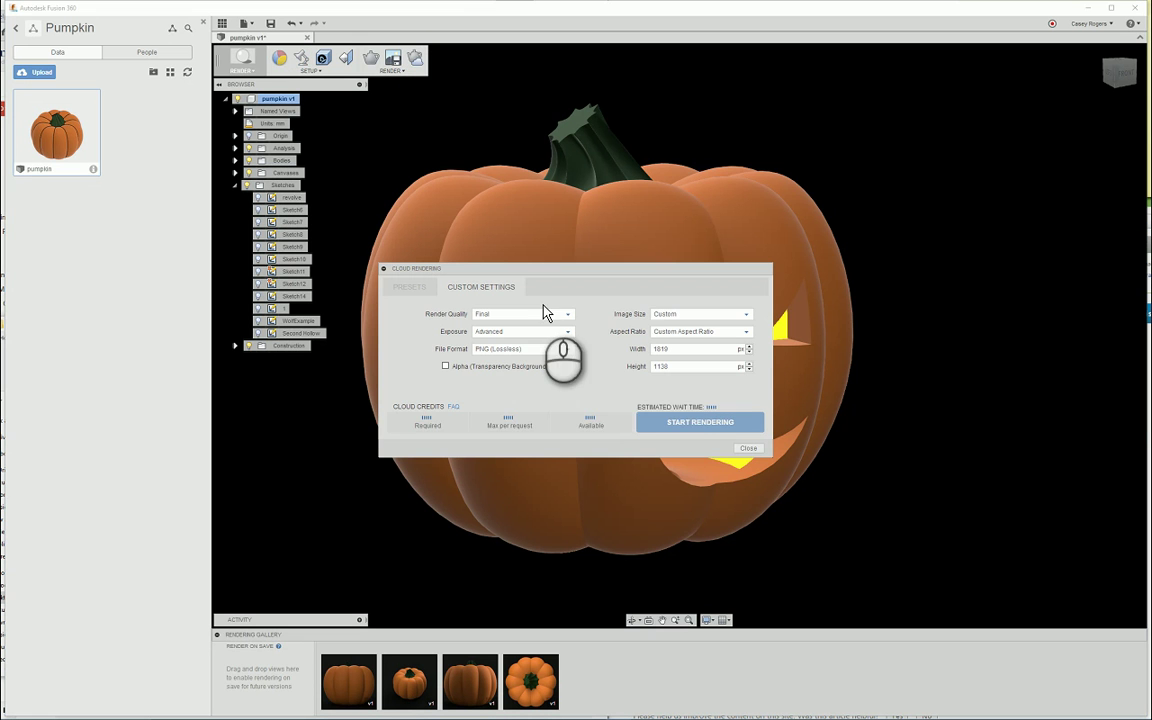
pyautogui.doubleClick(684, 349)
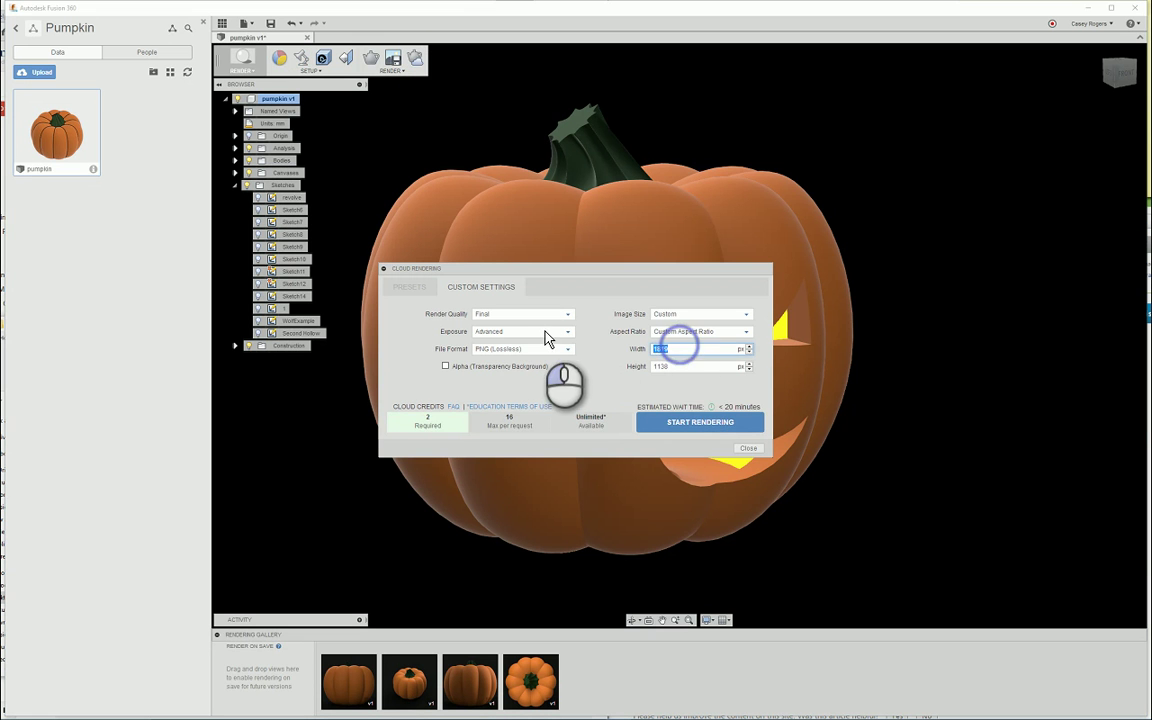
pyautogui.write('1920')
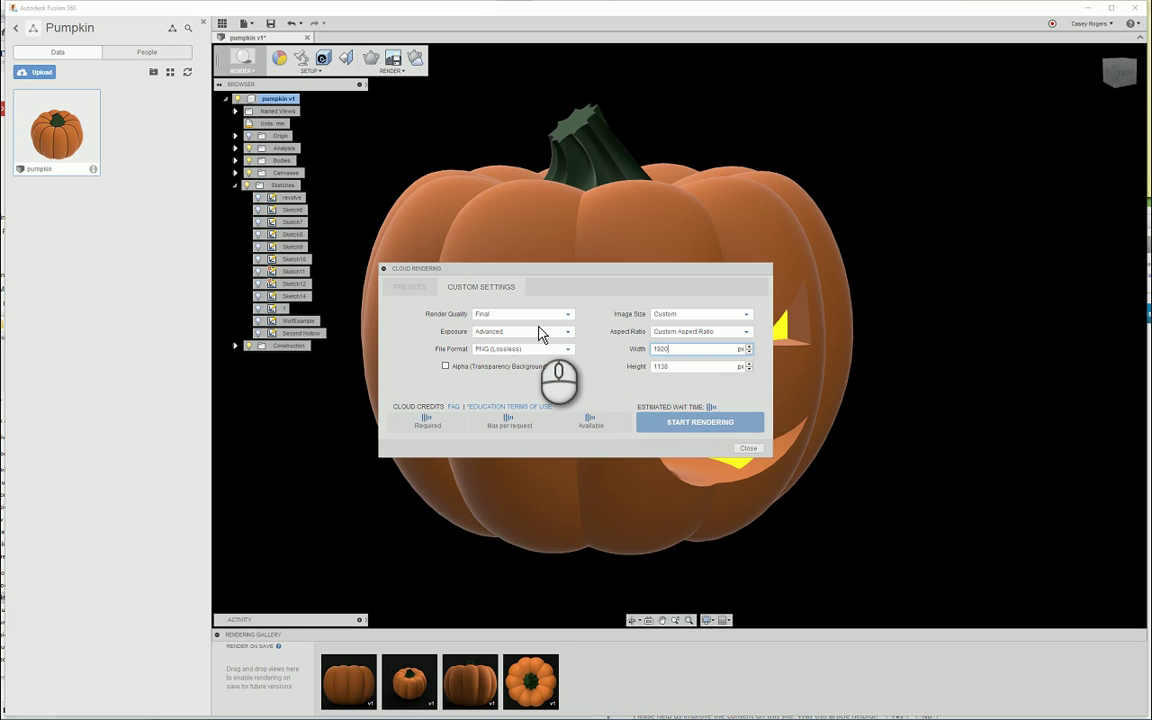
pyautogui.press('Tab')
pyautogui.write('1080')
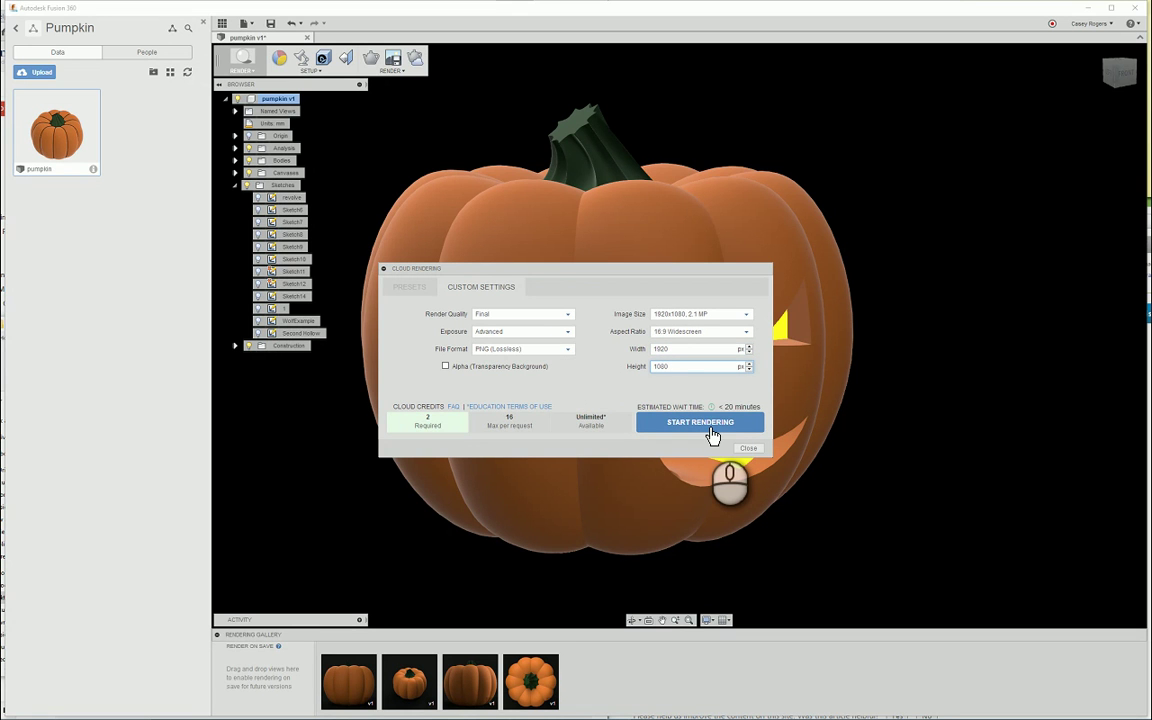
pyautogui.click(711, 430)
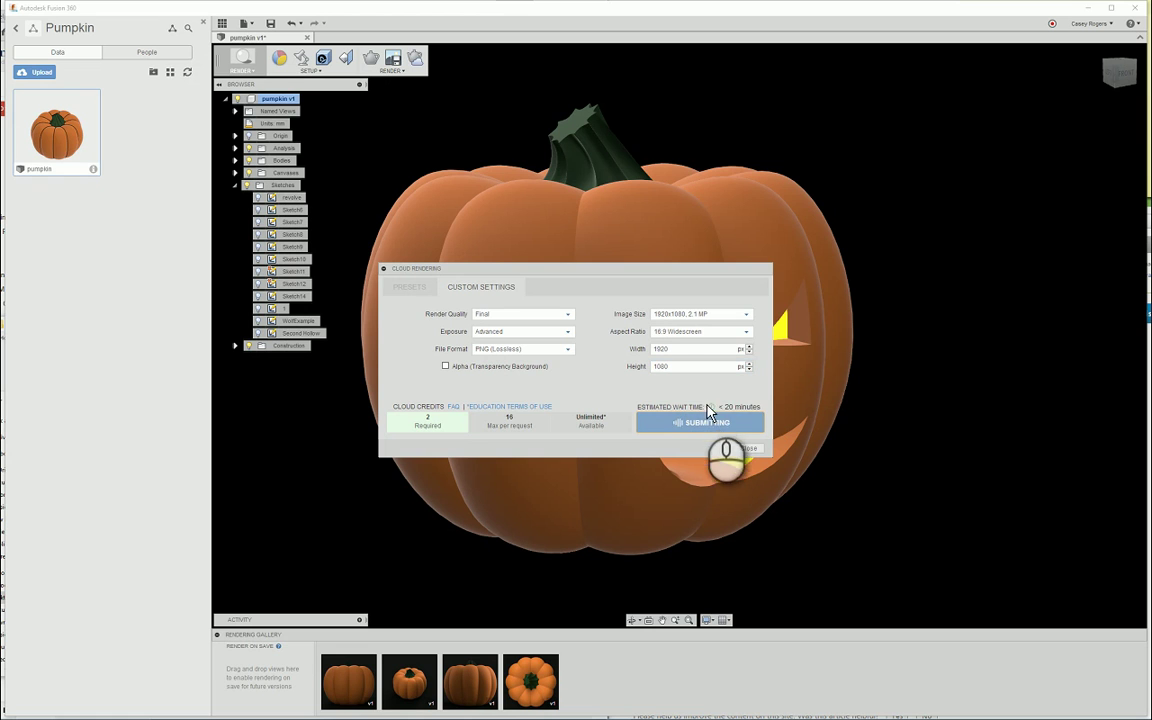